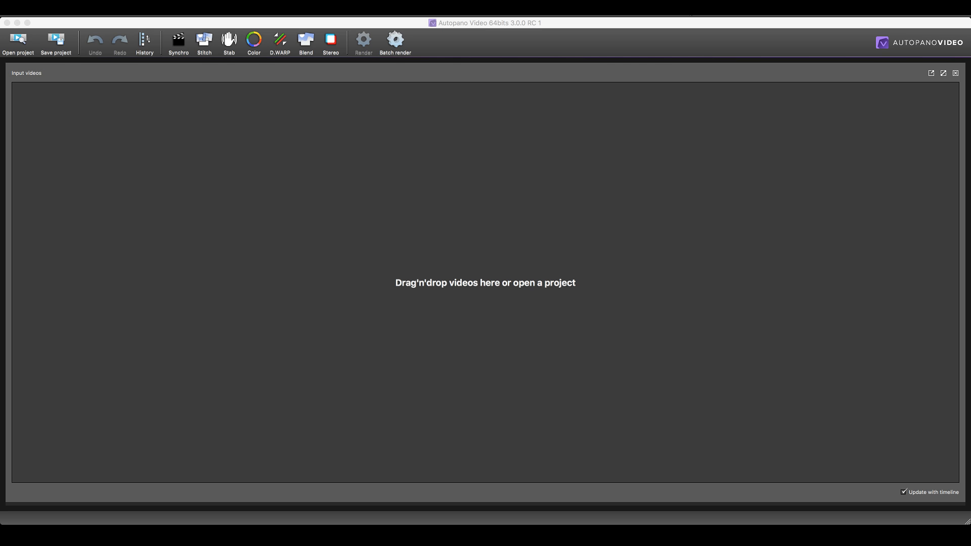
- Import the GoPro camera videos into the empty project
key(XF86AudioLowerVolume)
key(XF86AudioLowerVolume)
click(514, 283)
drag(570, 292, 581, 295)
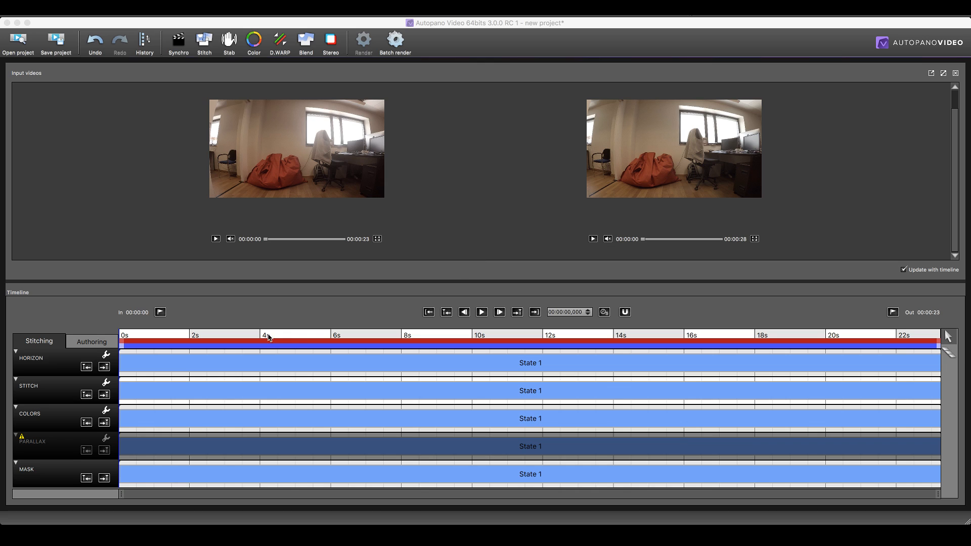
- Compare the timing of the two input videos at about 7, 10.7 and 2.2 seconds on the timeline
click(274, 336)
click(370, 332)
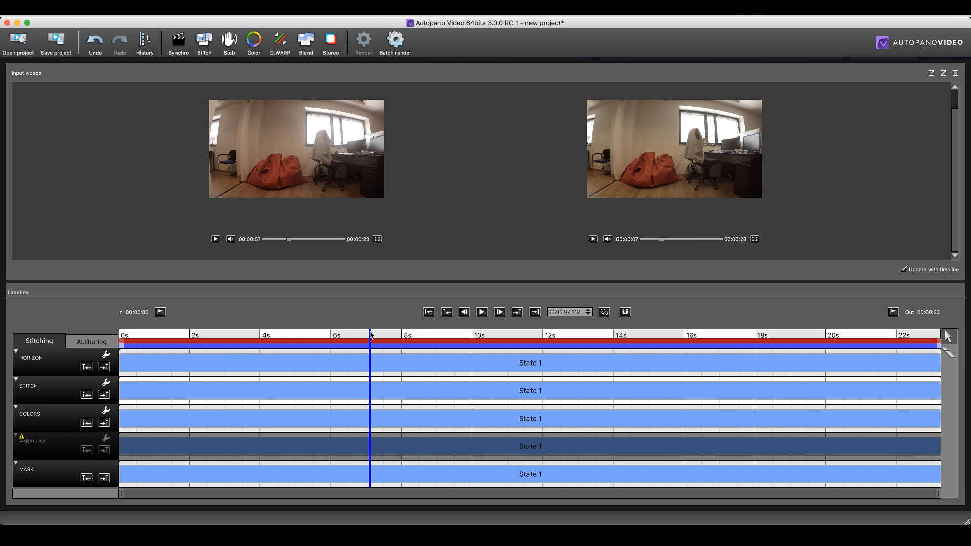
click(498, 332)
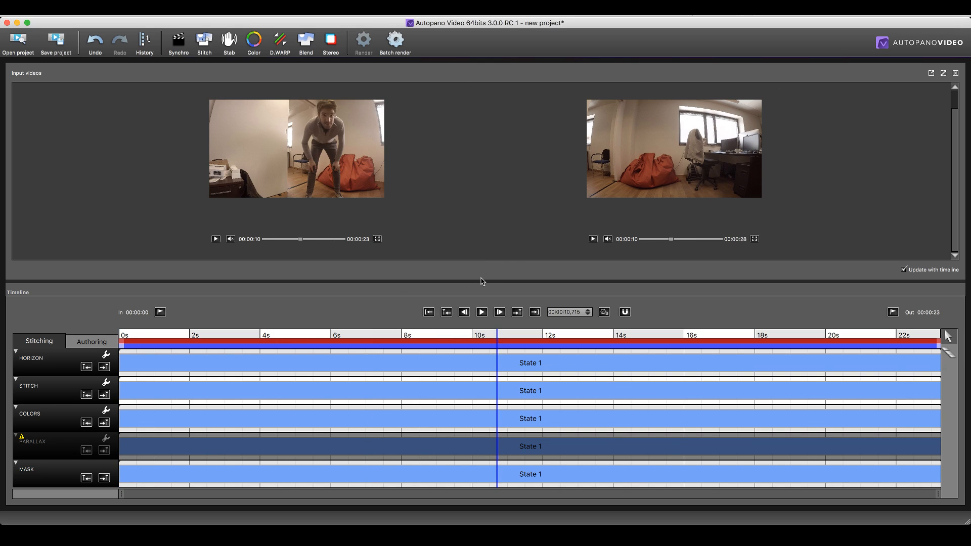
click(197, 332)
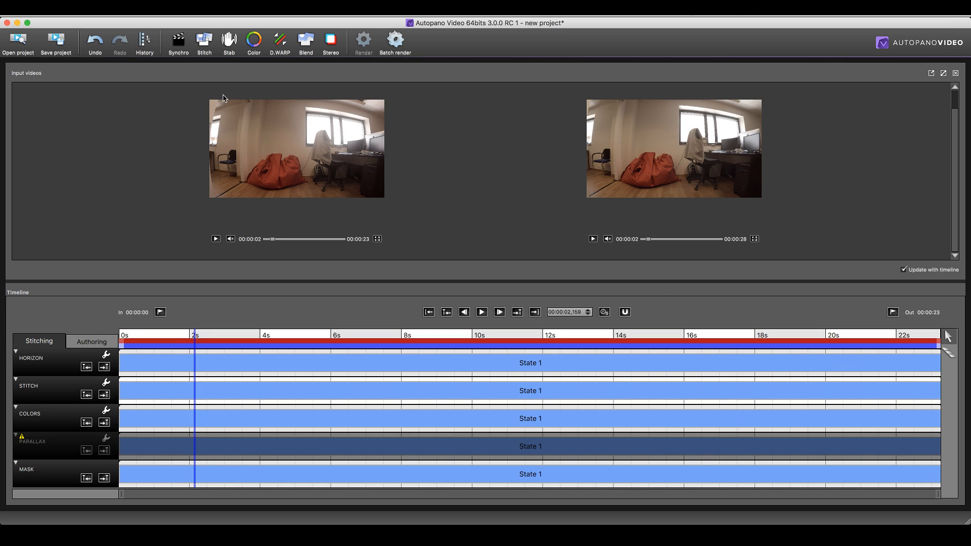
- Synchronize the videos using the timecode reference from the cameras and apply the resulting start times
click(177, 41)
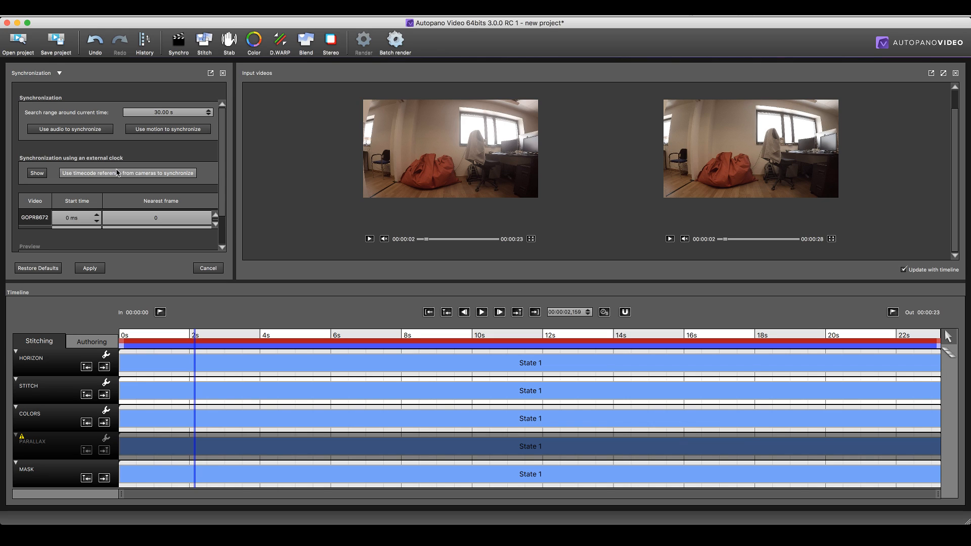
scroll(191, 176, down, 3)
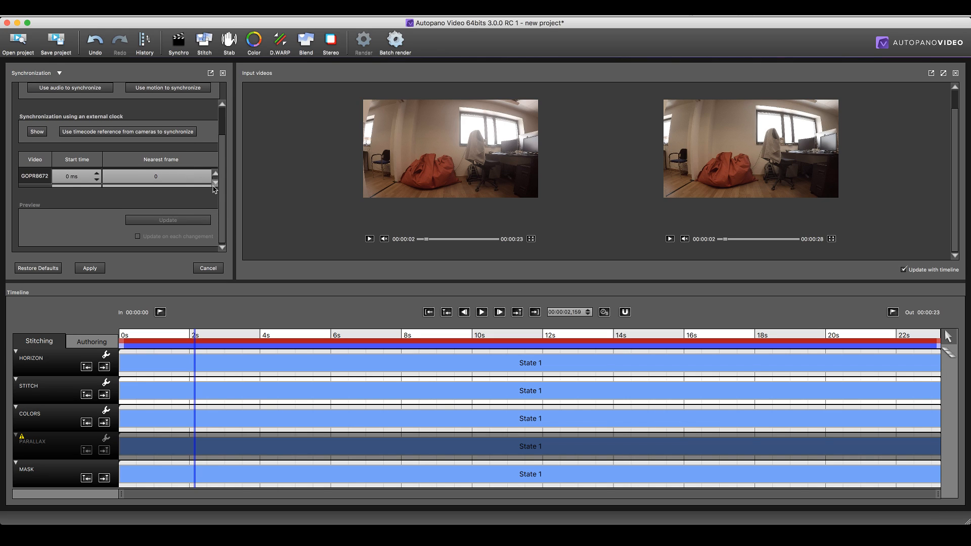
click(216, 187)
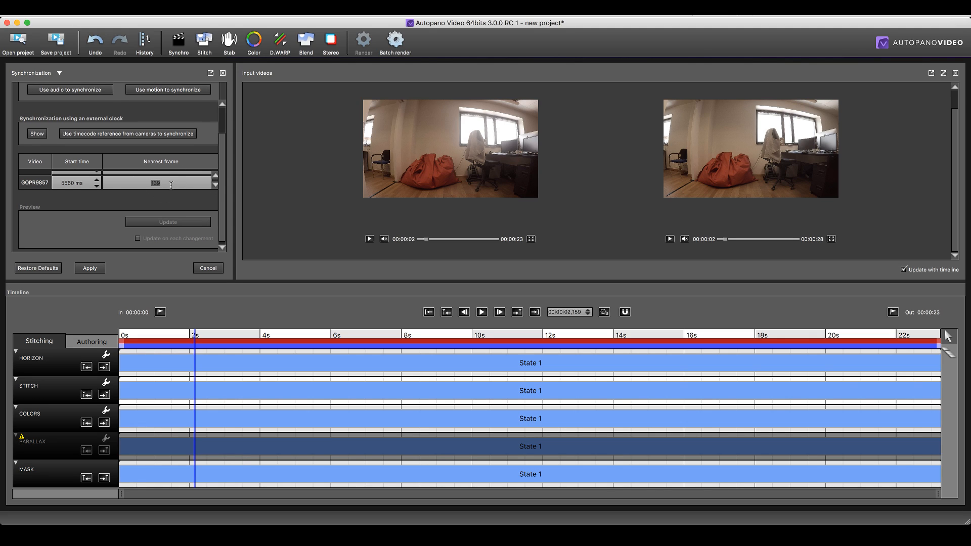
scroll(164, 203, down, 1)
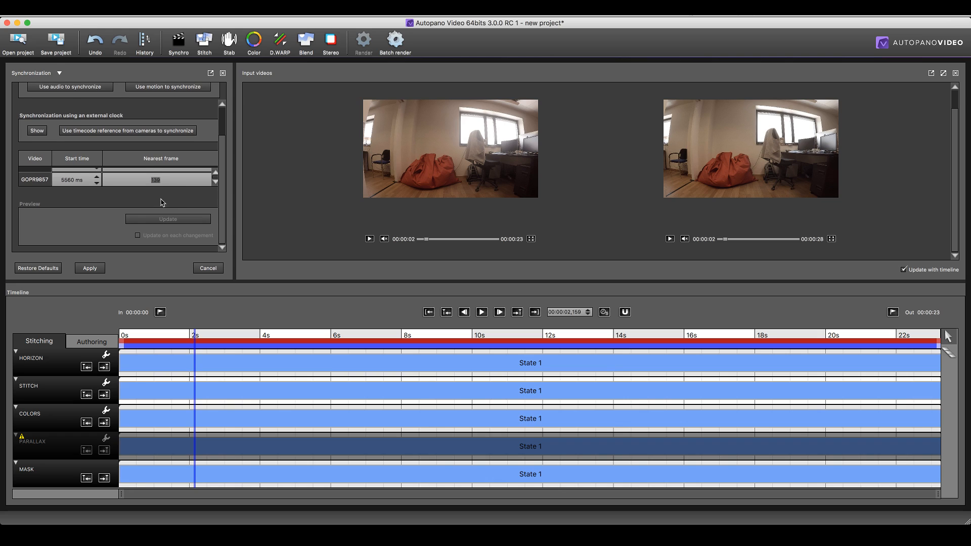
click(85, 269)
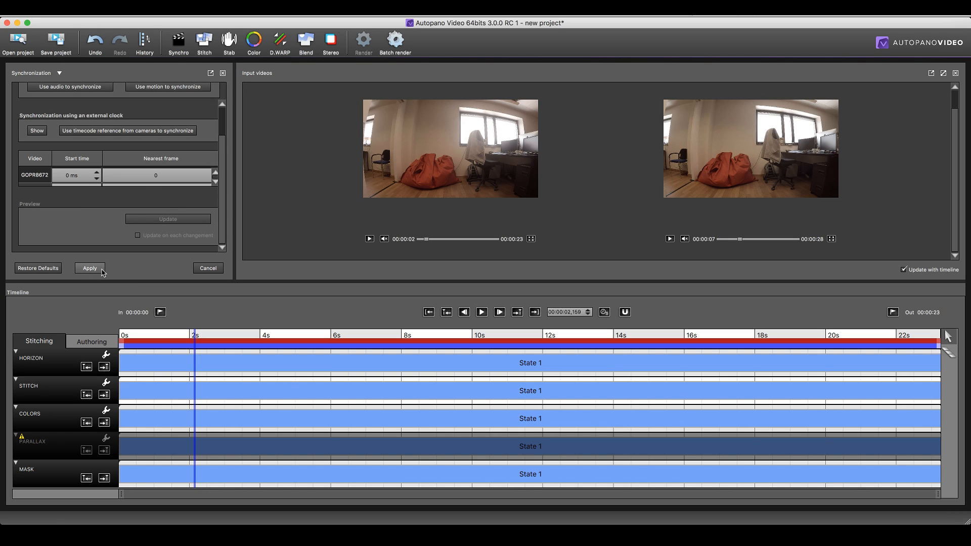
- Review the synchronization start times and play both videos from about 10.3 seconds to check that they match
scroll(225, 134, up, 3)
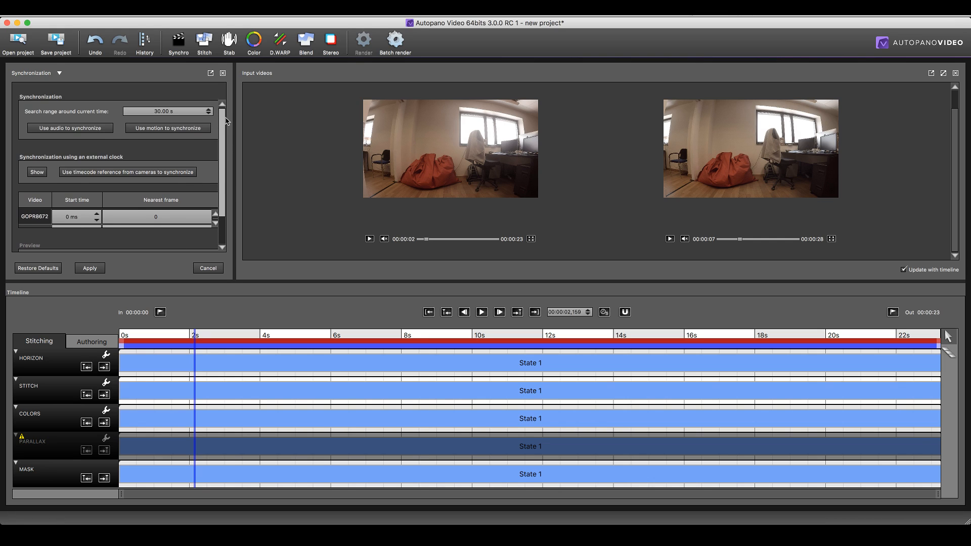
scroll(162, 216, down, 1)
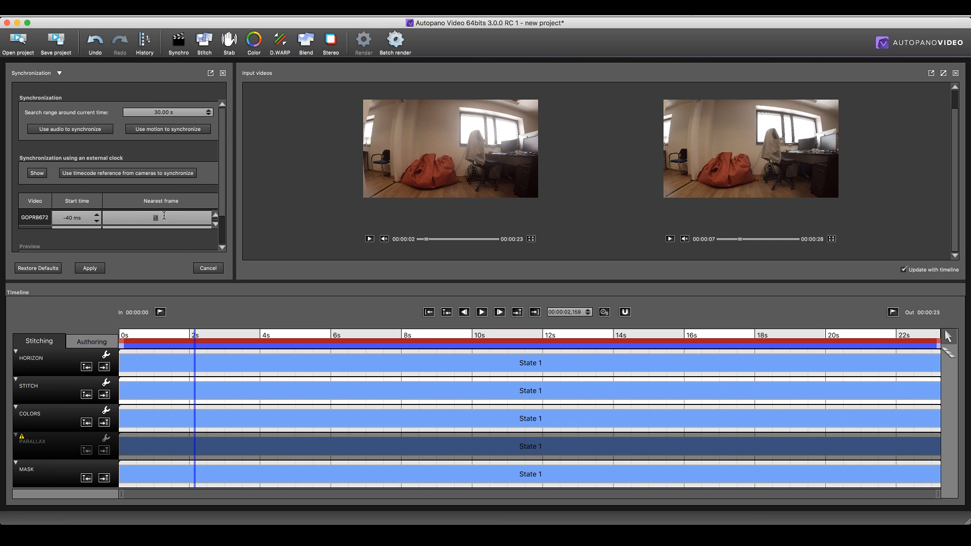
scroll(164, 218, up, 1)
scroll(216, 232, down, 2)
click(234, 338)
drag(234, 339, 481, 333)
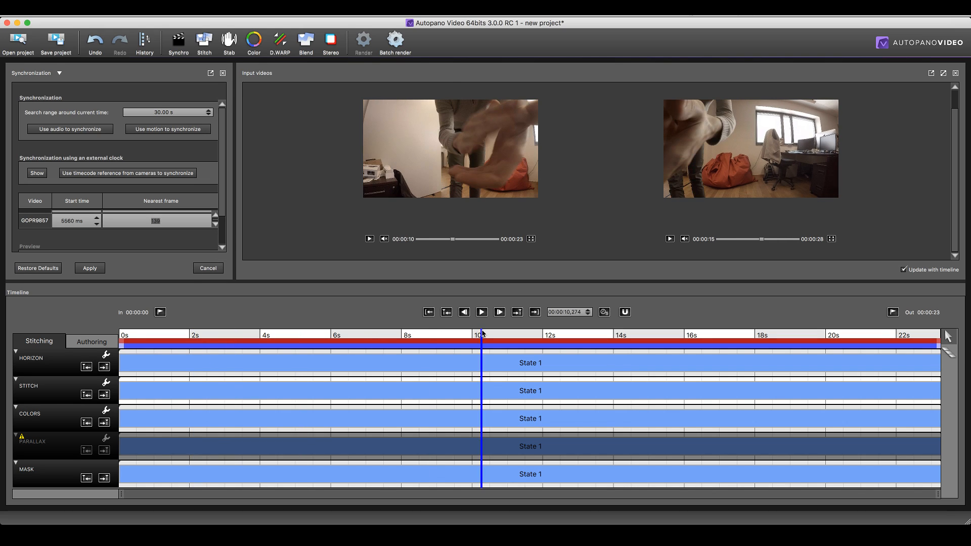
click(482, 312)
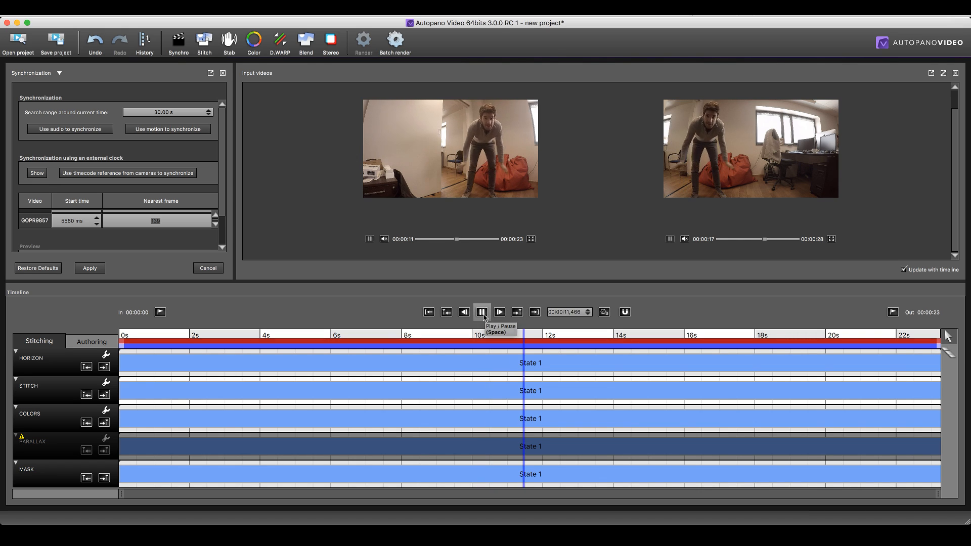
click(482, 313)
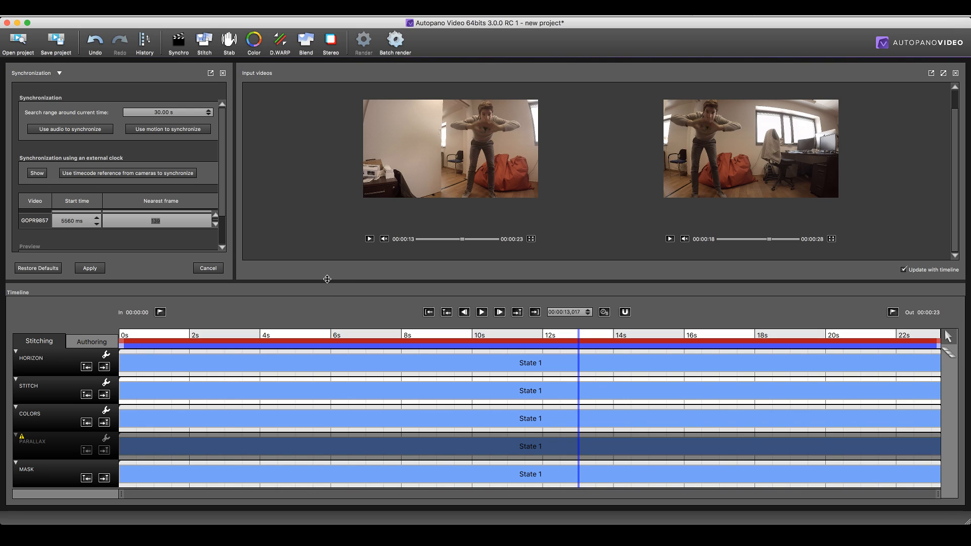
- Close the current project without saving and import the videos shot from the ŠKODA race car
click(97, 9)
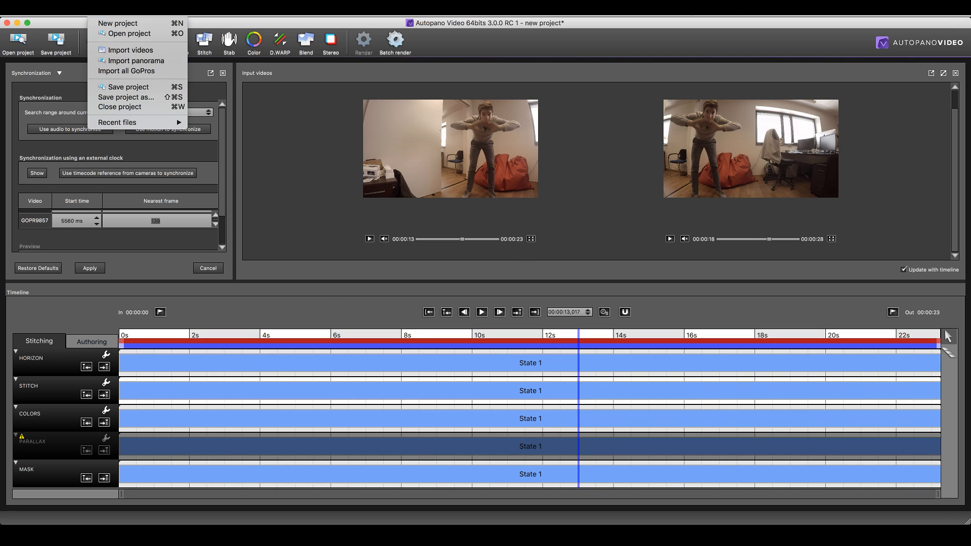
click(140, 107)
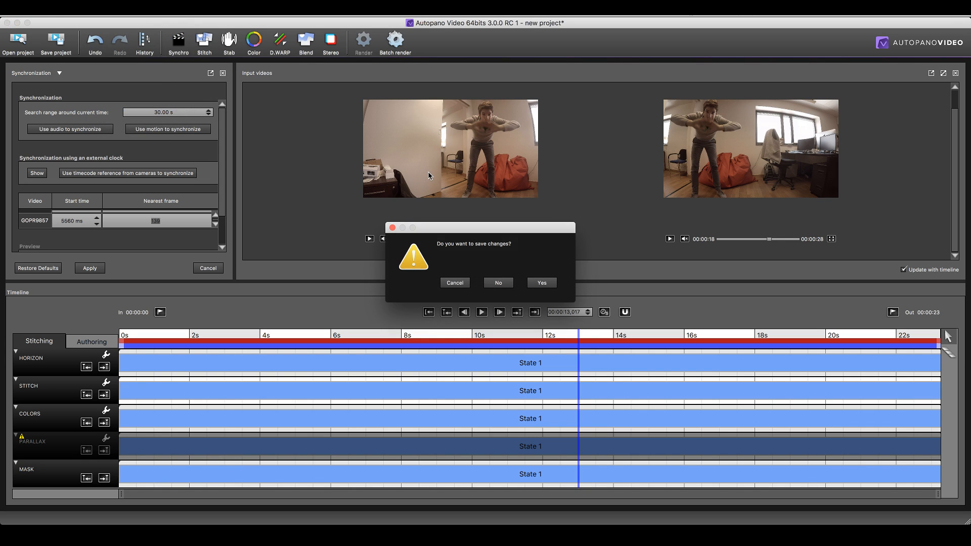
click(500, 284)
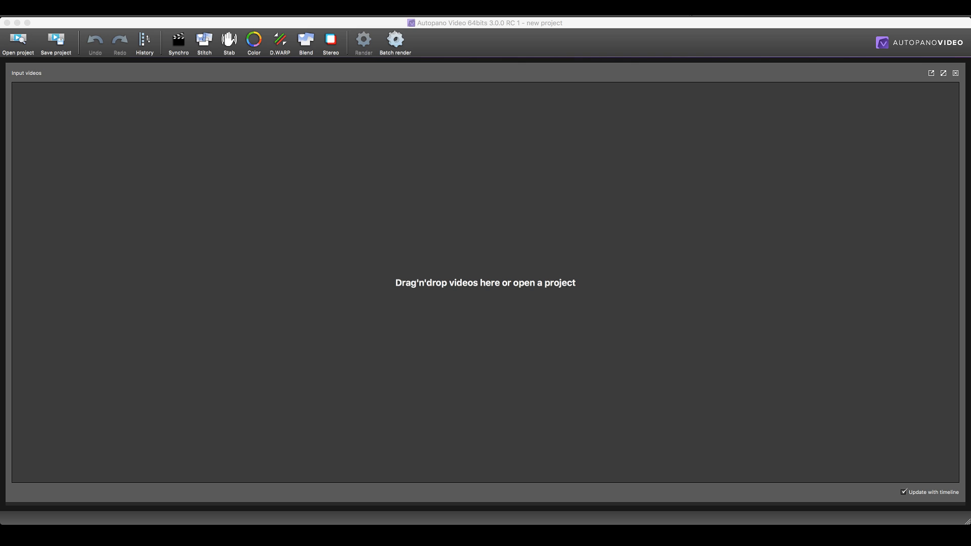
drag(780, 253, 783, 250)
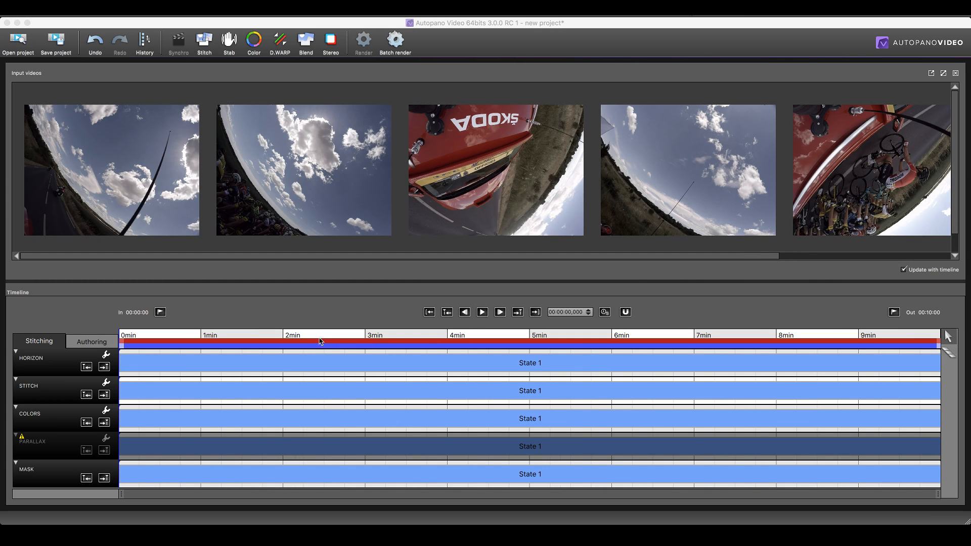
- Stitch the videos as GoPro Hero 3+/4 at about 1 min 11 s and hide the input videos
click(217, 343)
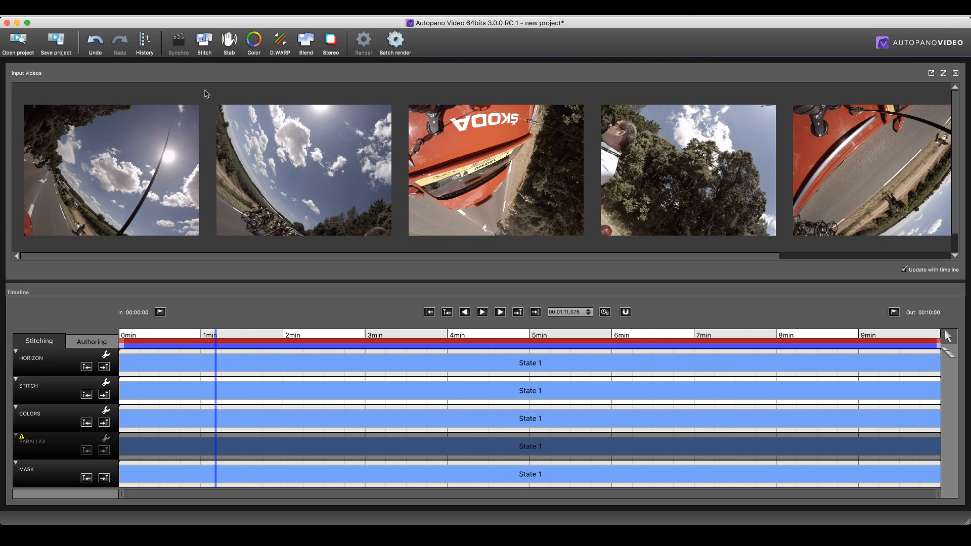
click(205, 42)
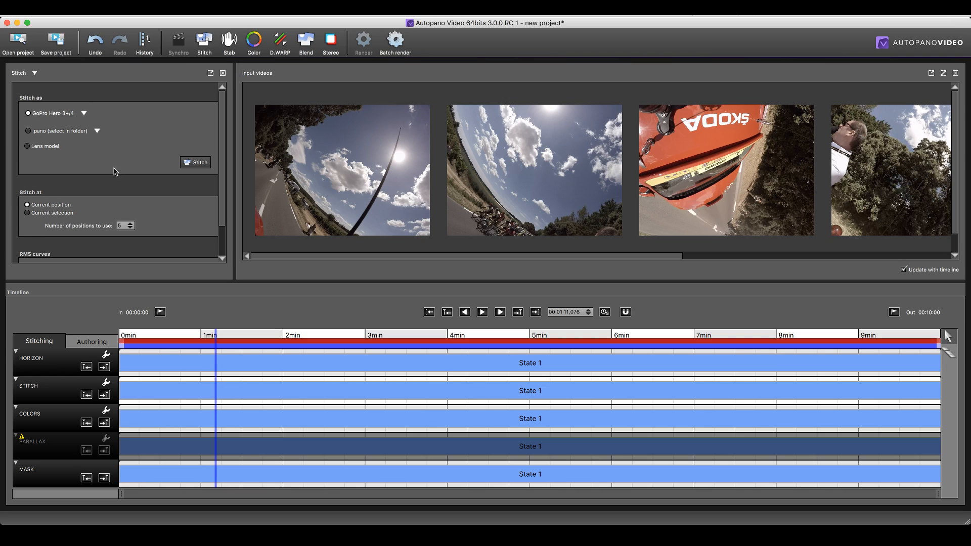
click(196, 163)
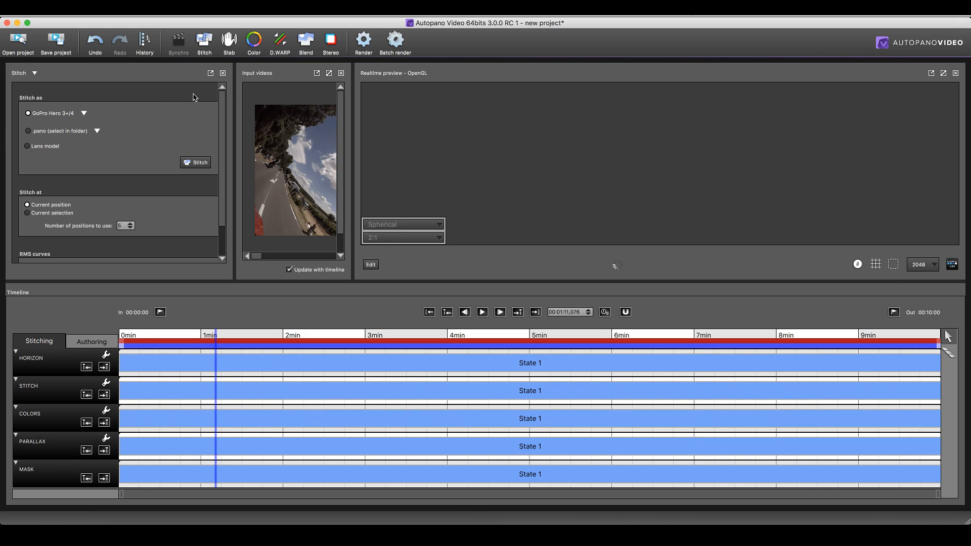
click(341, 73)
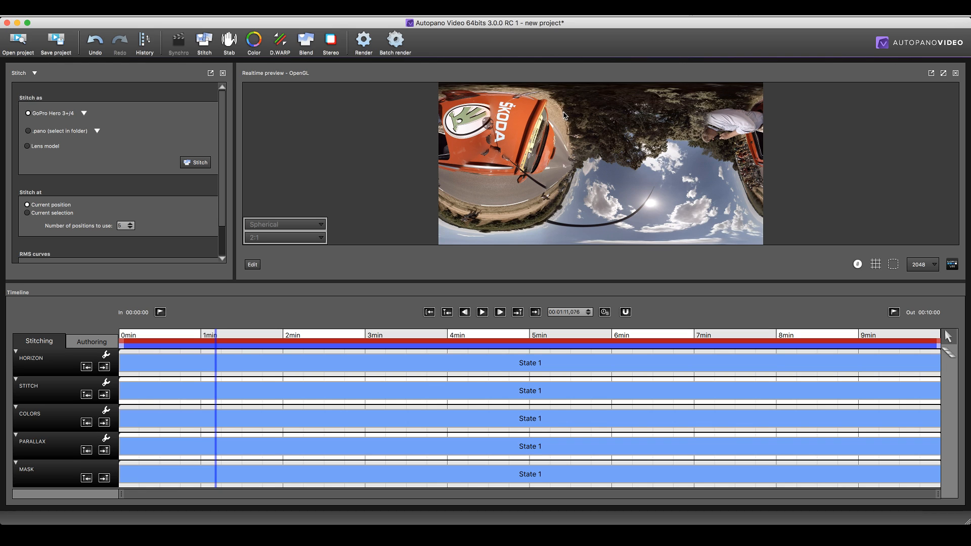
- Rotate the panorama until the car is upright and the horizon level, apply it, and display the seams between the cameras
drag(541, 108, 641, 146)
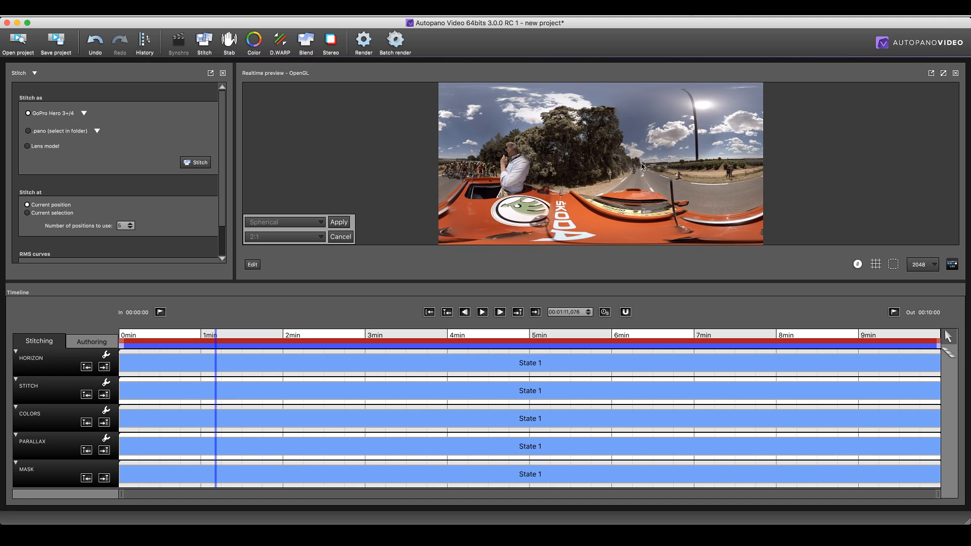
click(337, 223)
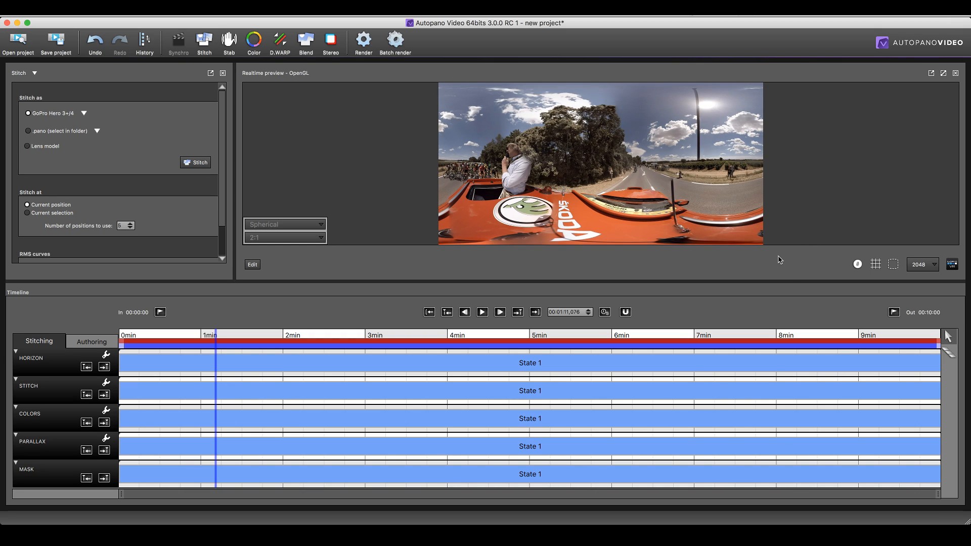
click(893, 264)
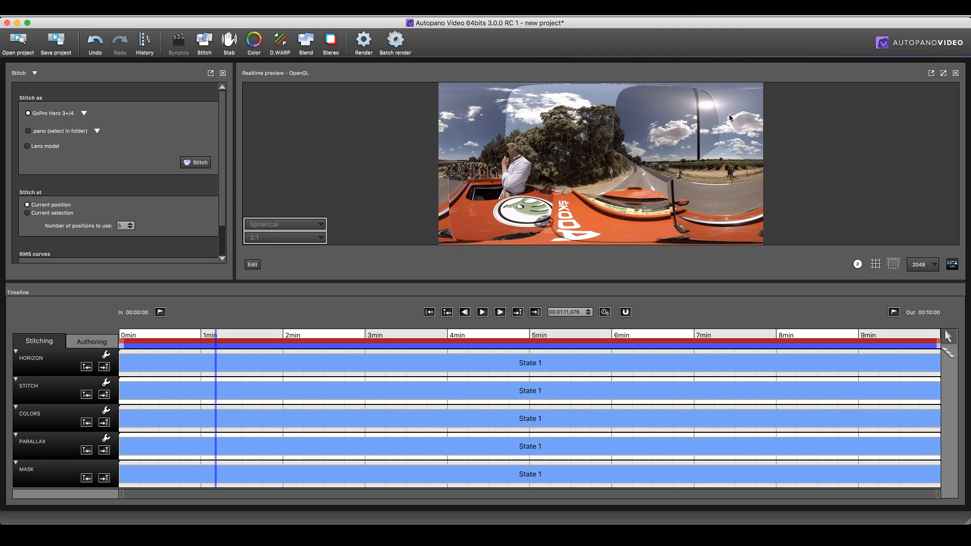
- Try reorienting the panorama in the full-screen and normal realtime preview, cancelling the changes
double_click(590, 187)
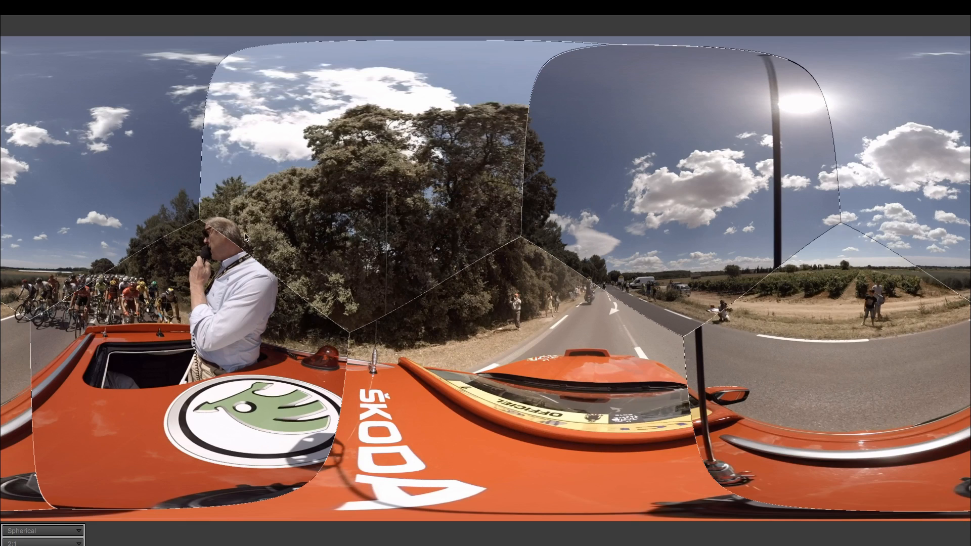
drag(300, 415, 270, 326)
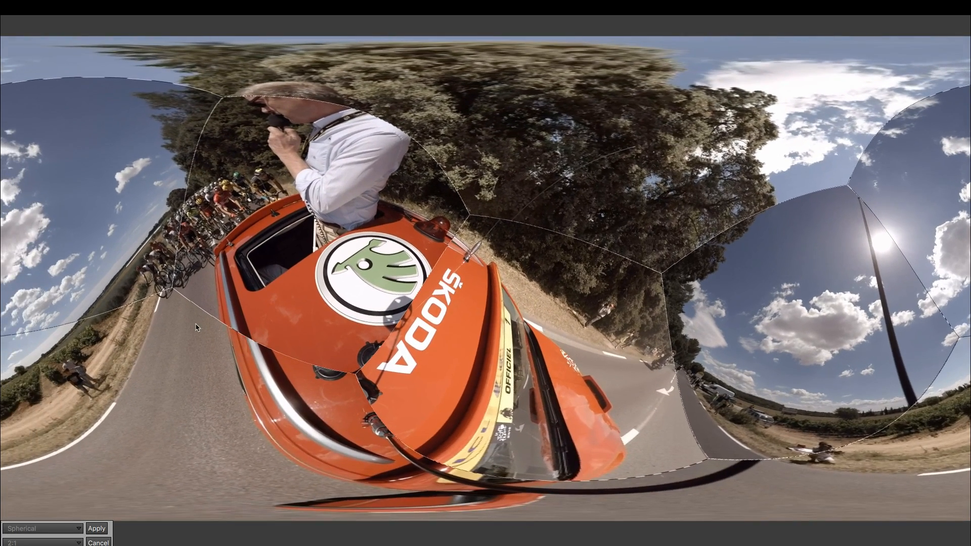
drag(373, 247, 328, 363)
drag(276, 322, 489, 314)
click(101, 542)
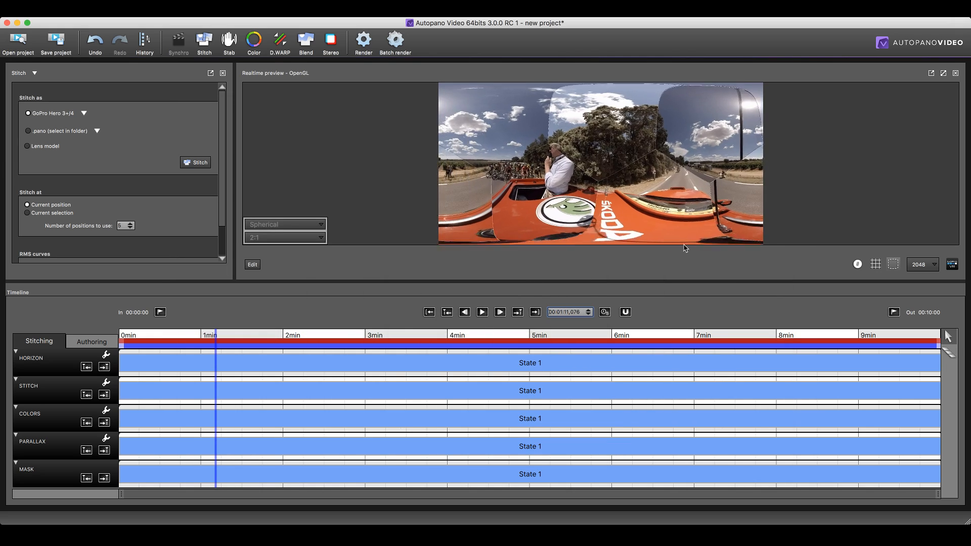
mouse_move(526, 219)
mouse_down()
mouse_move(506, 231)
mouse_move(521, 236)
mouse_up()
click(335, 238)
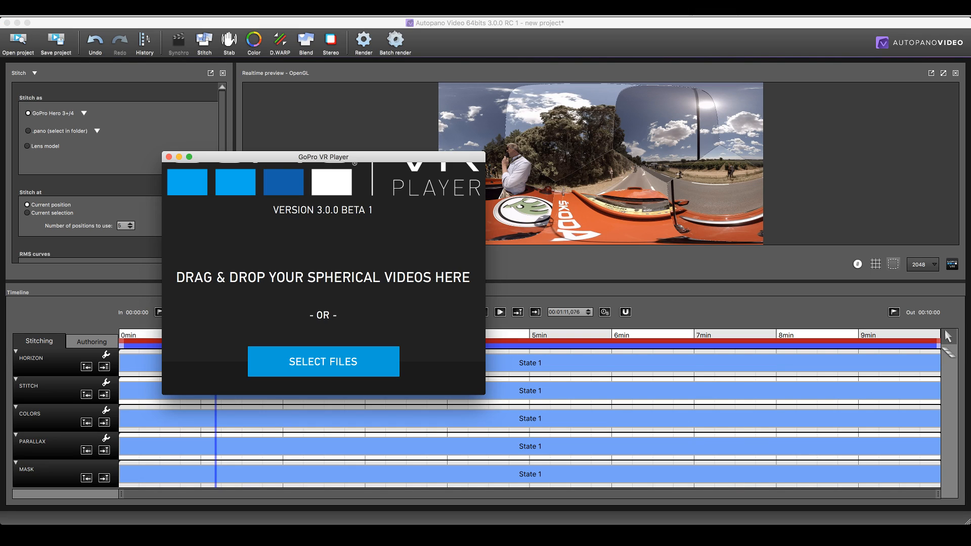
- Switch to GoPro VR Player, enlarge its preferences window and set Shared Memory to On in the advanced settings
drag(352, 157, 392, 127)
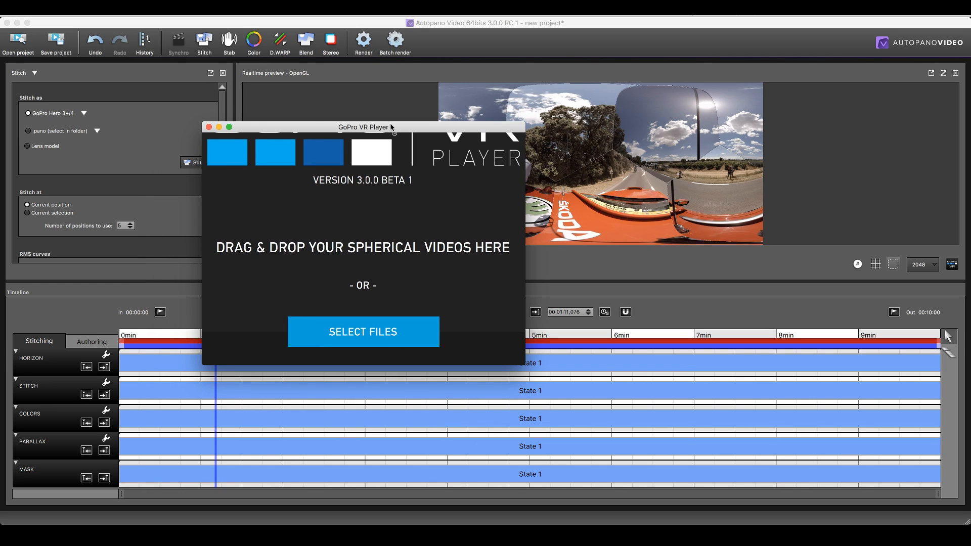
click(50, 8)
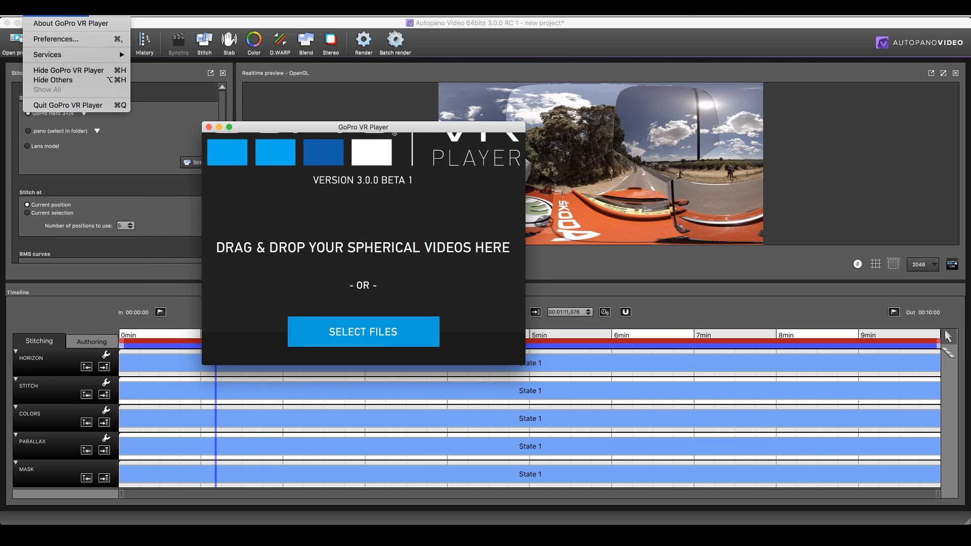
click(61, 40)
drag(281, 150, 274, 102)
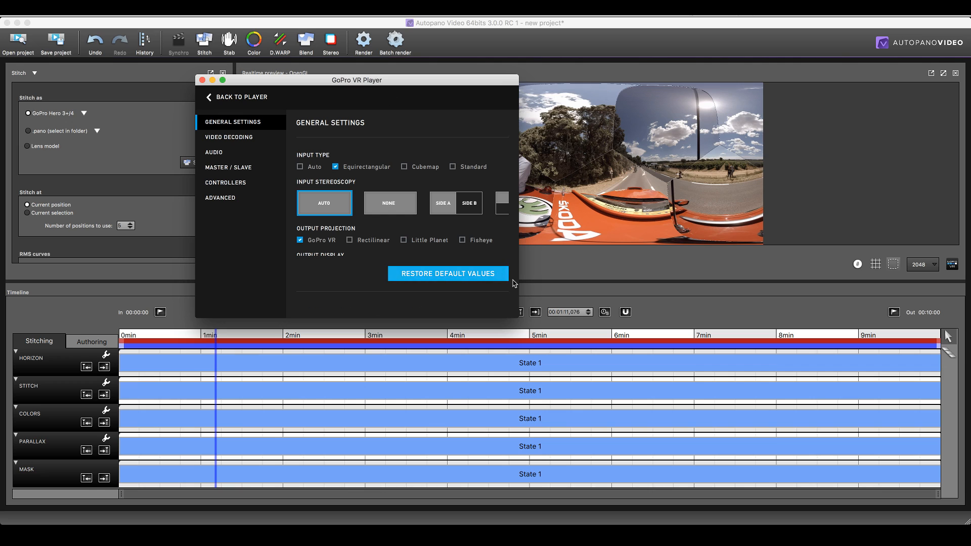
drag(516, 315, 796, 480)
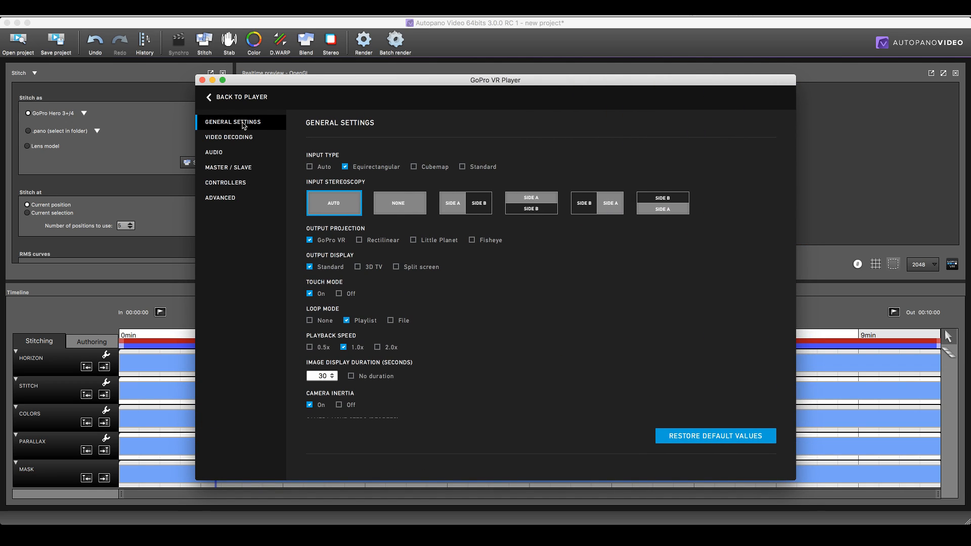
click(220, 199)
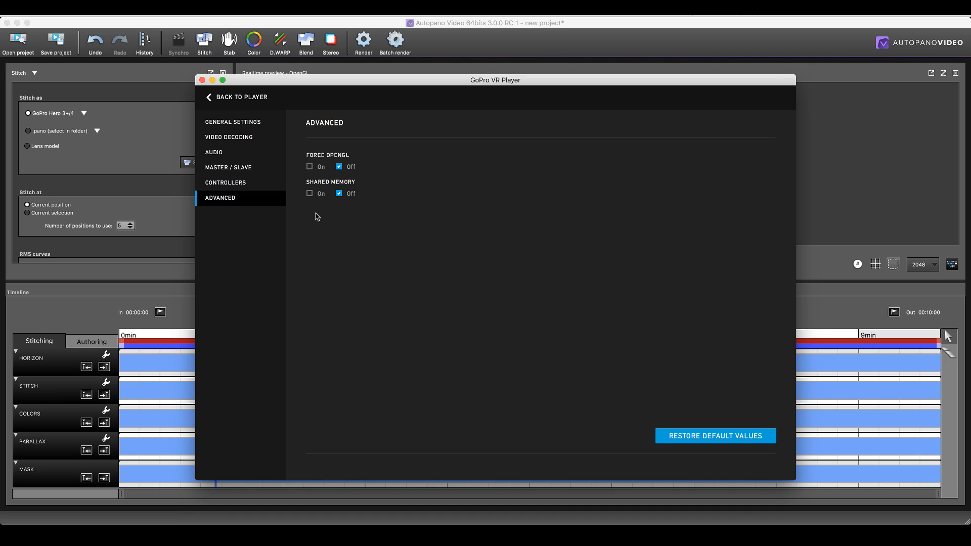
click(310, 195)
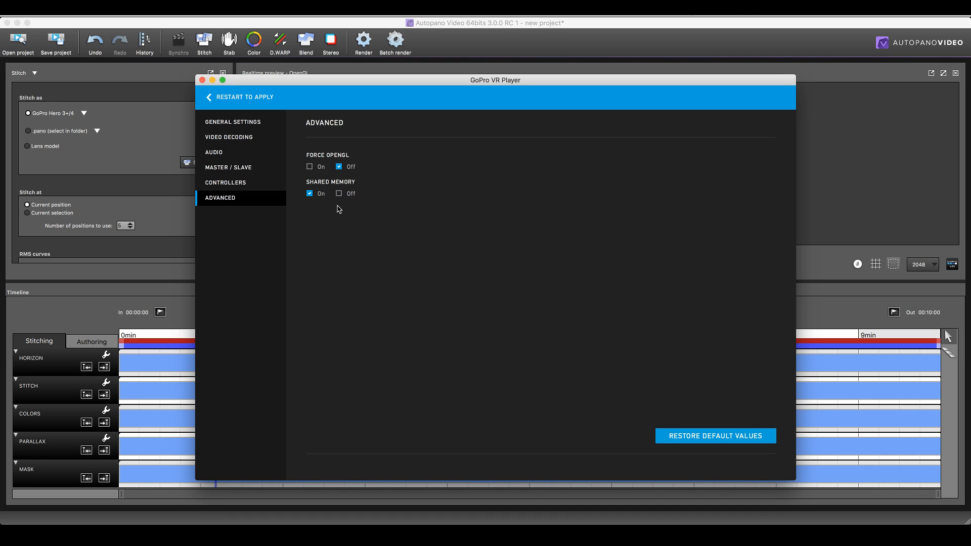
- Restart GoPro VR Player to apply the setting, and send Autopano Video's realtime preview to it
click(243, 99)
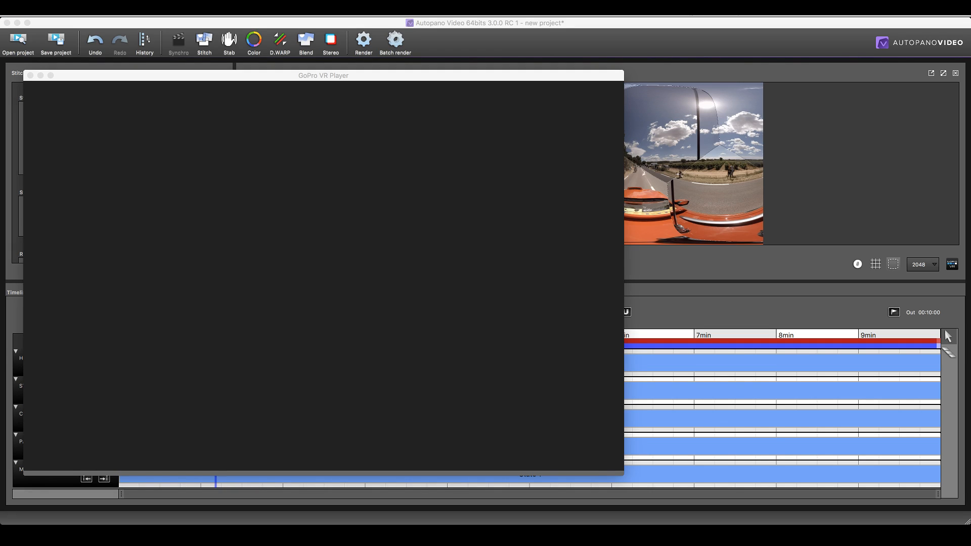
click(740, 47)
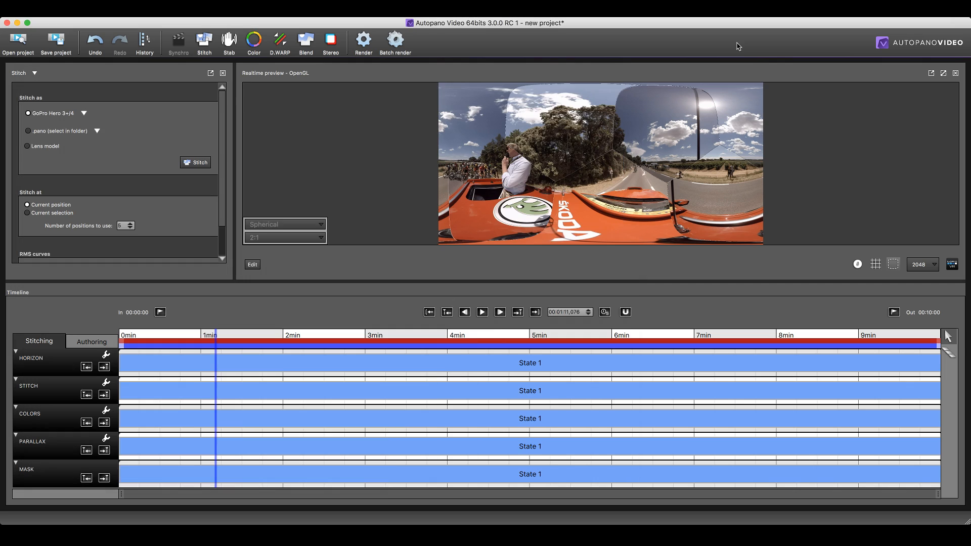
click(952, 266)
key(ctrl+Up)
click(264, 179)
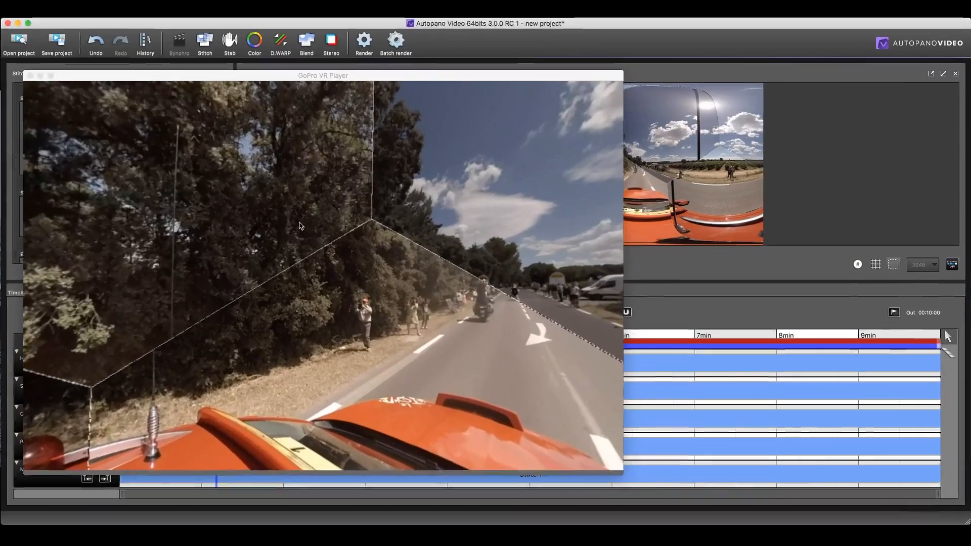
- Look around the panorama in GoPro VR Player while the video plays in Autopano Video, and pause the playback
drag(254, 300, 693, 266)
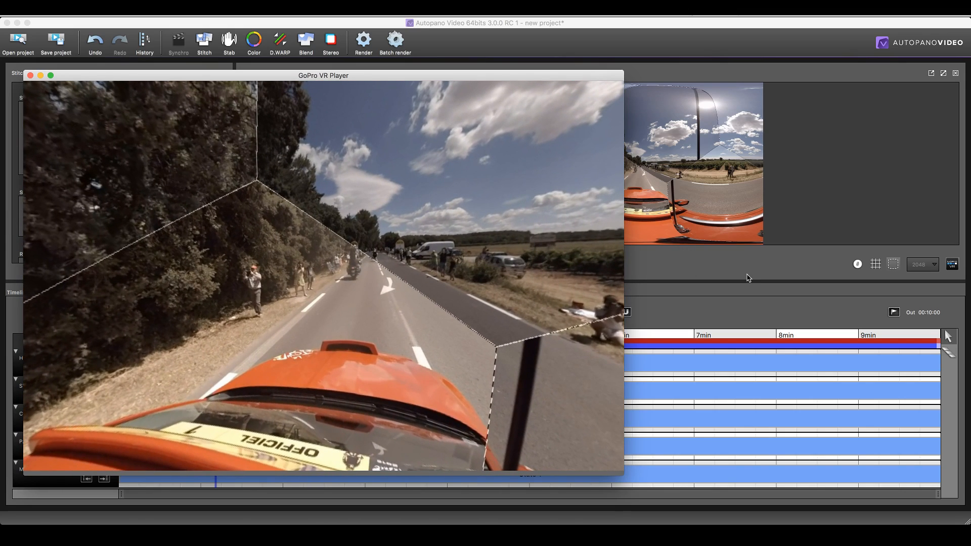
click(730, 275)
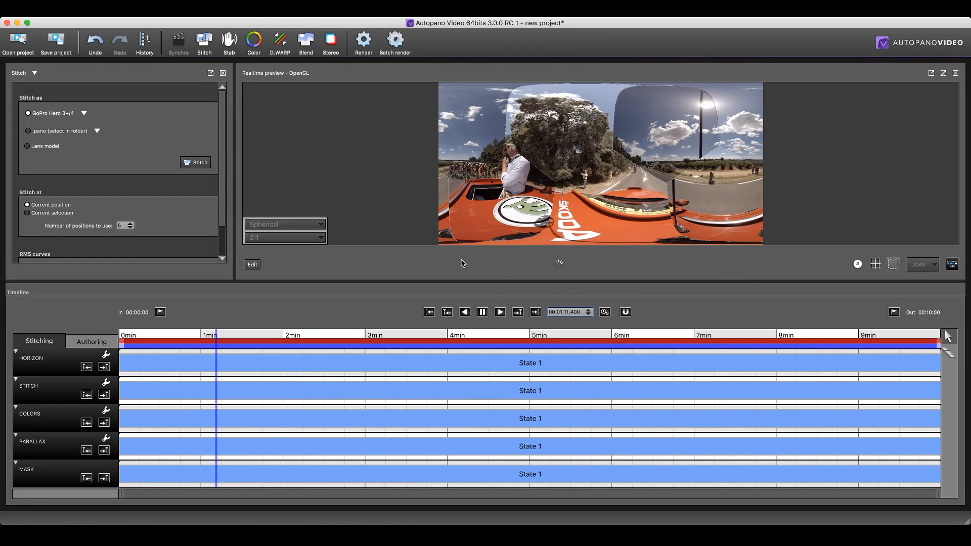
key(super+Tab)
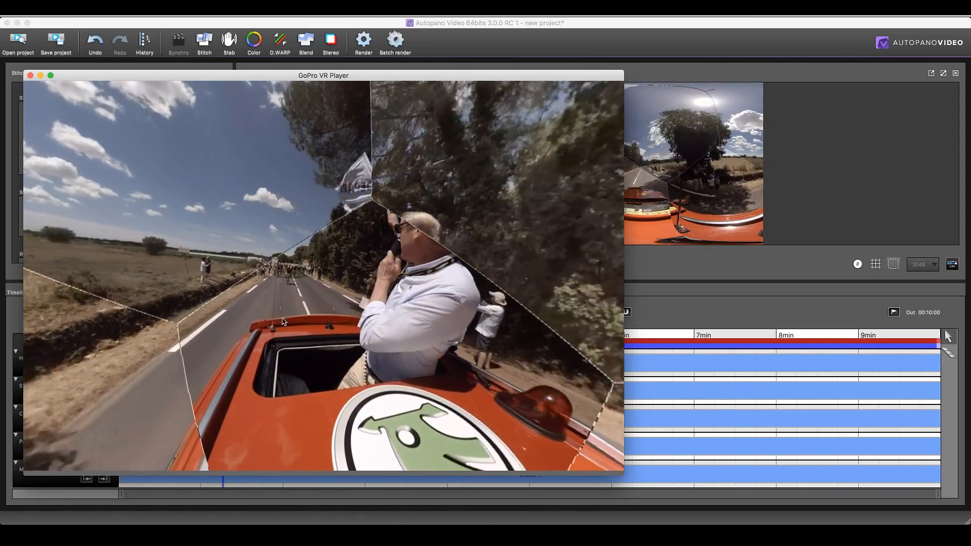
click(482, 312)
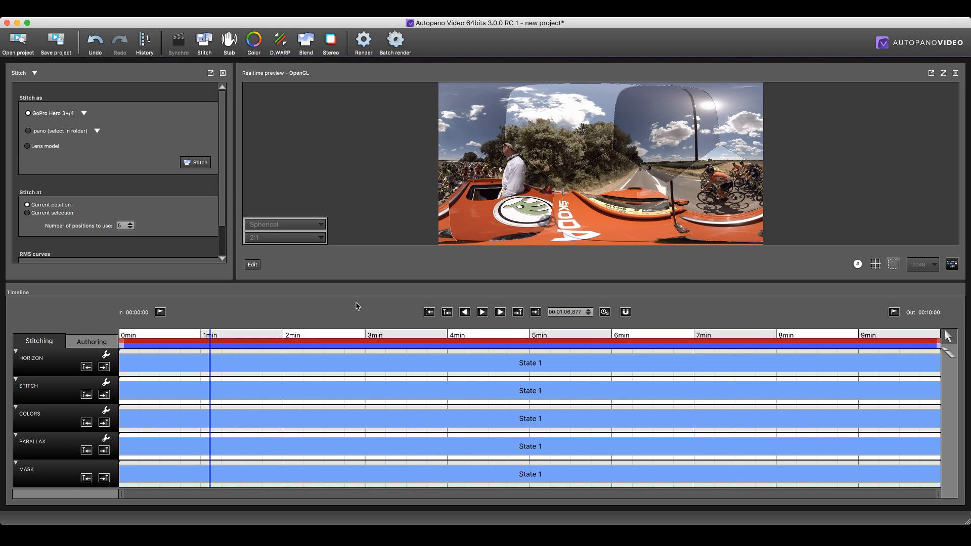
- Switch back to GoPro VR Player and examine the cyclists beside the car in a wider field of view
key(ctrl+Up)
click(174, 211)
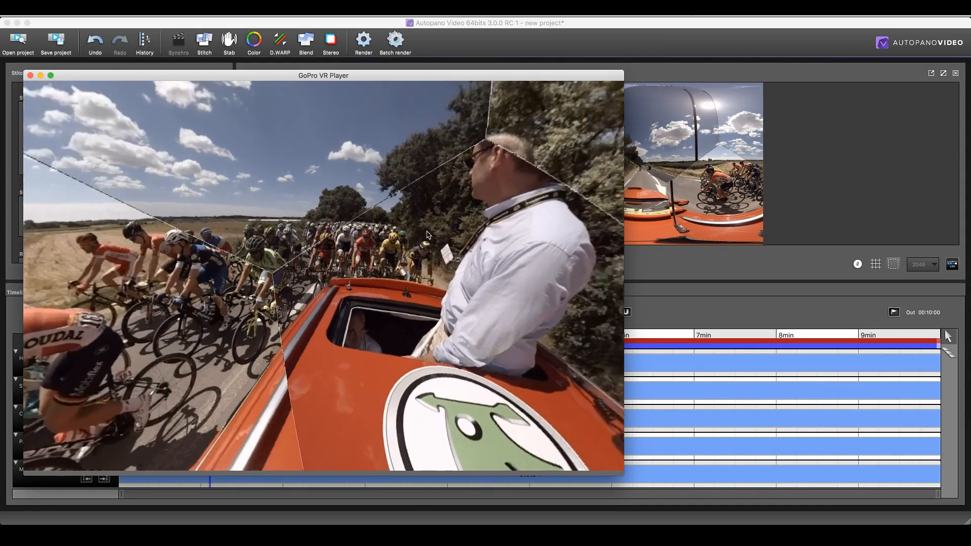
scroll(362, 247, down, 3)
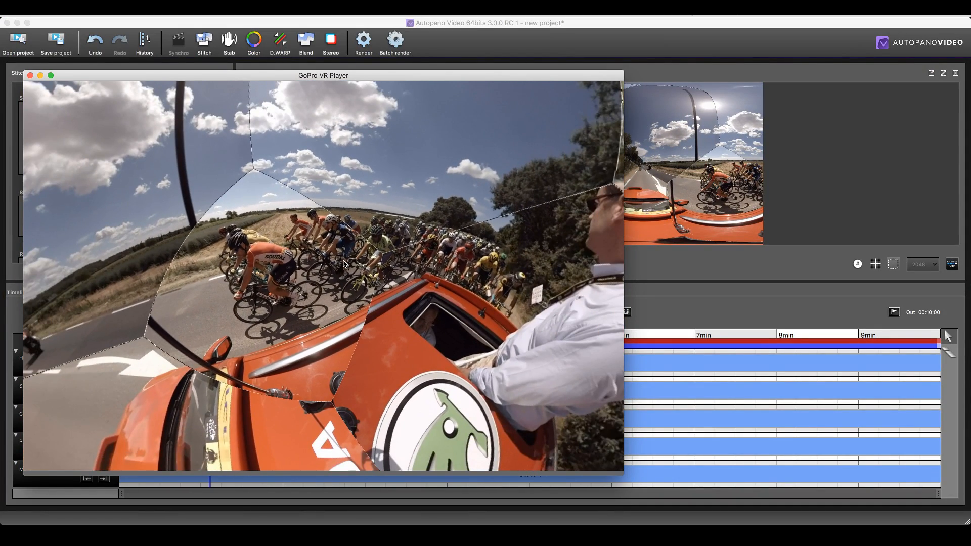
drag(344, 263, 287, 242)
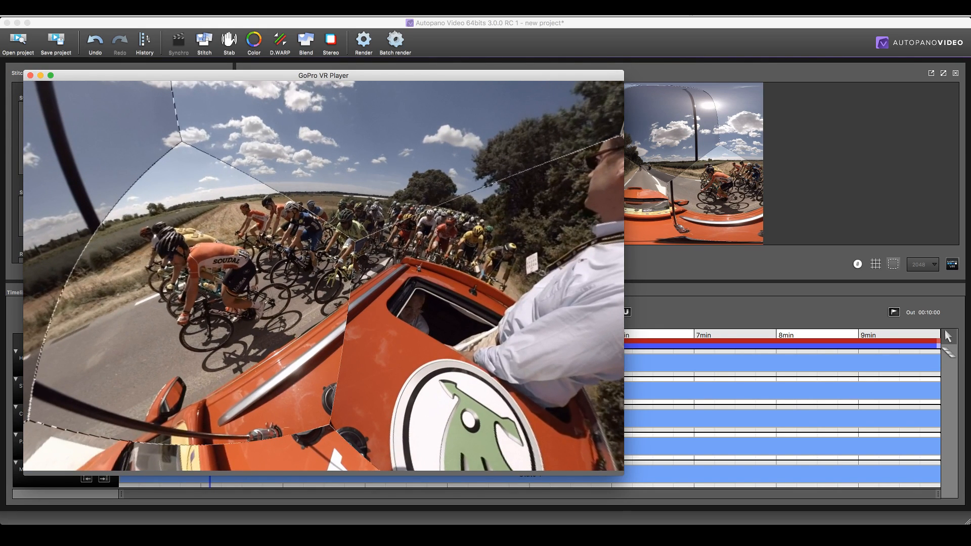
- Review the Shared Memory option in GoPro VR Player's advanced preferences and close the player
click(96, 8)
mouse_move(51, 8)
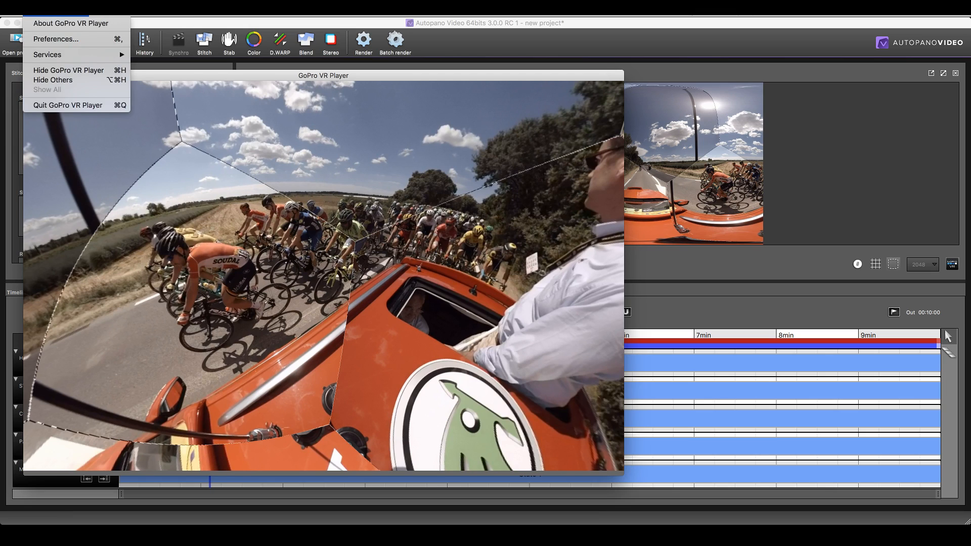
click(72, 40)
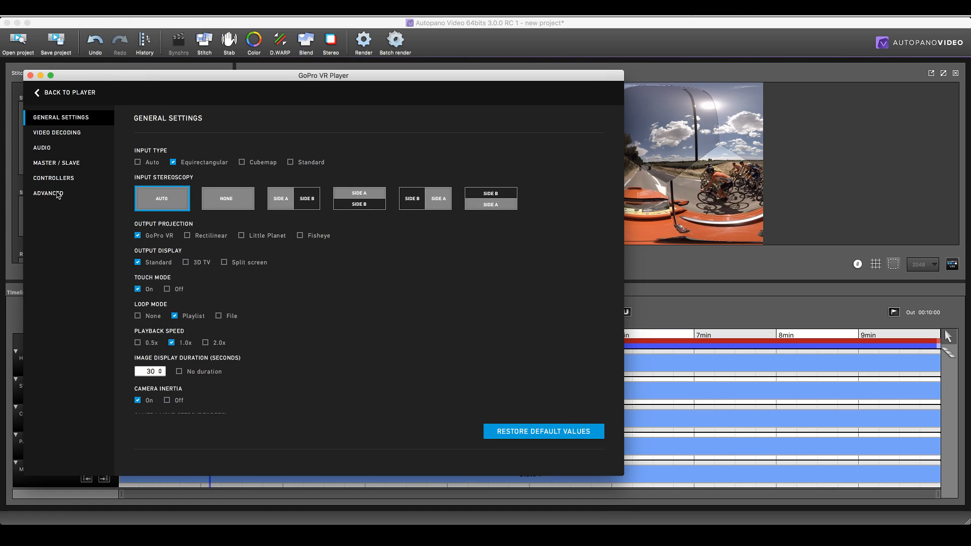
click(51, 196)
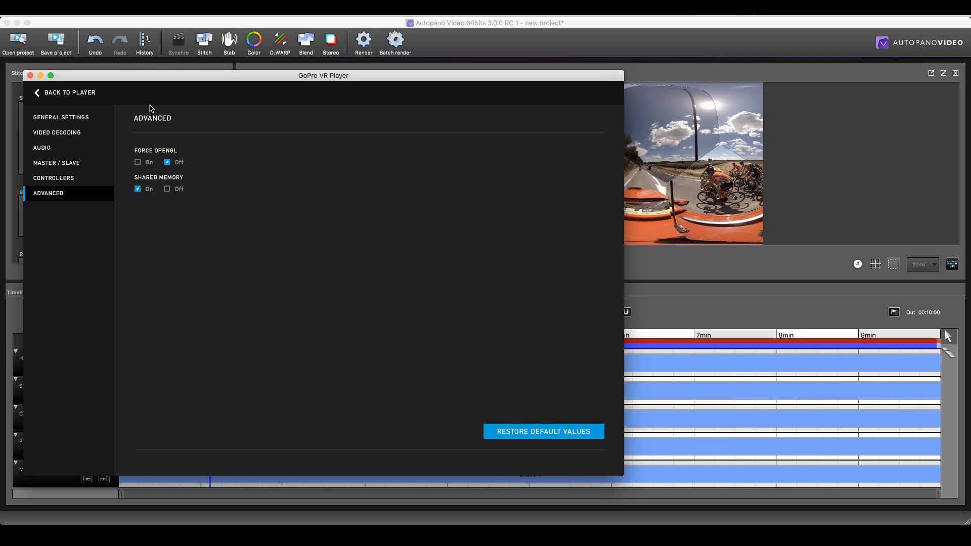
click(30, 76)
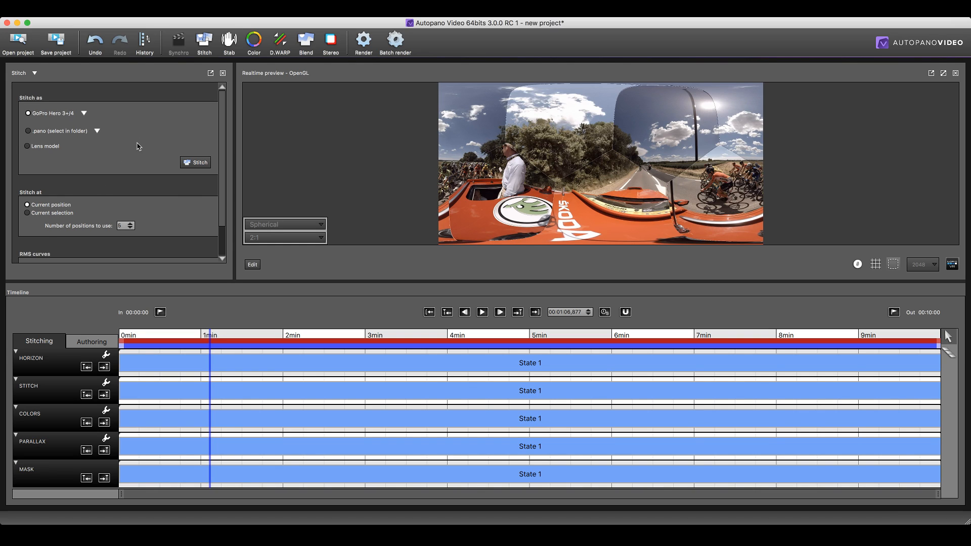
- Apply color correction to the panorama with Exposure, Color and Vignetting enabled
click(253, 41)
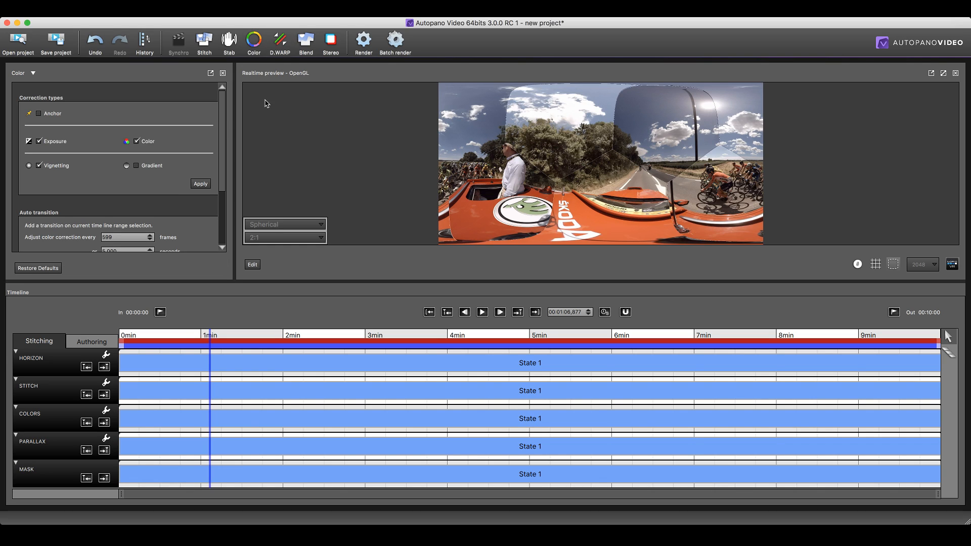
click(200, 184)
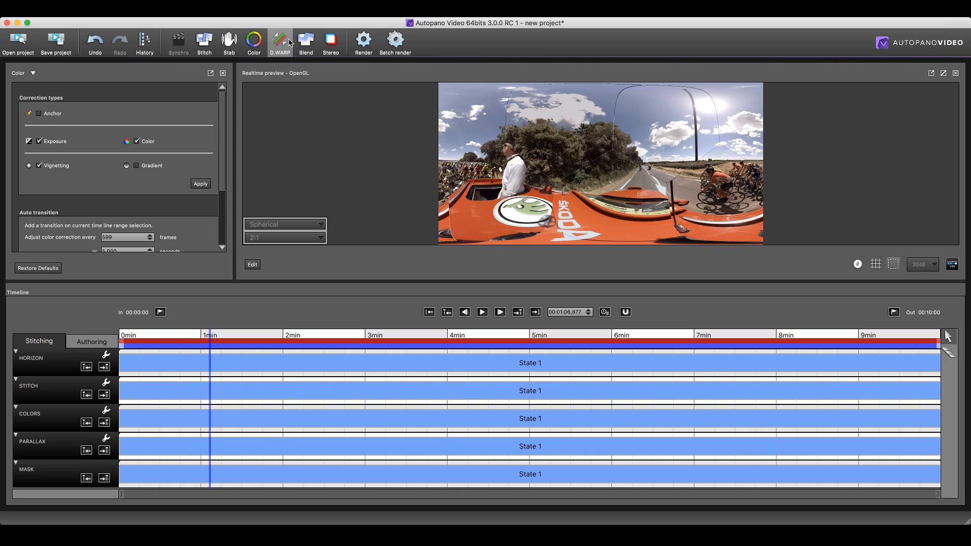
- Try the Smooth blending preset on the panorama and restore the Sharp preset
click(306, 41)
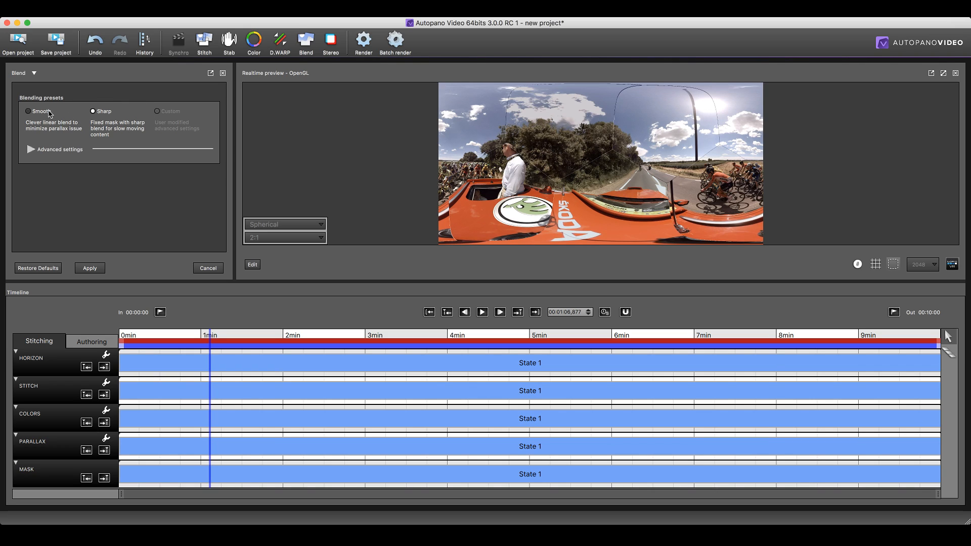
click(45, 111)
click(89, 268)
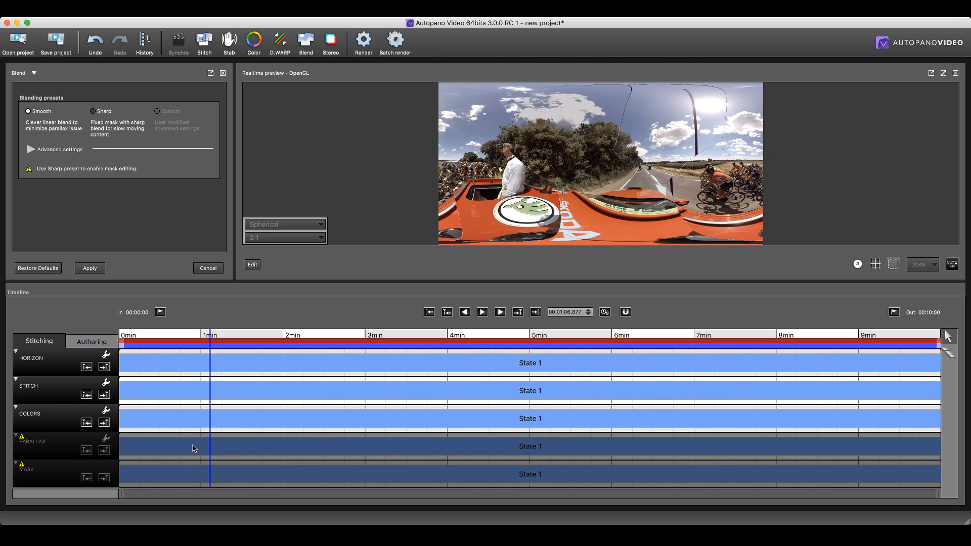
click(94, 112)
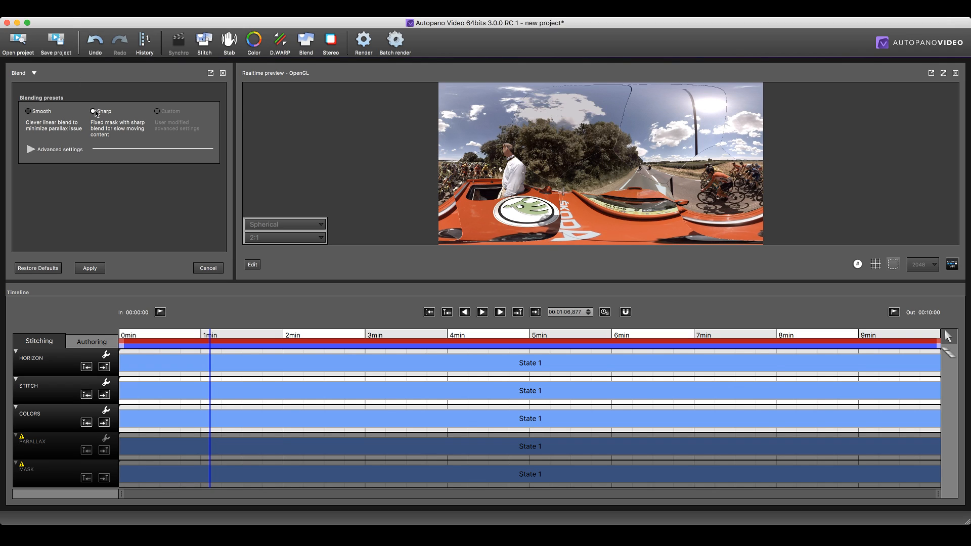
click(102, 268)
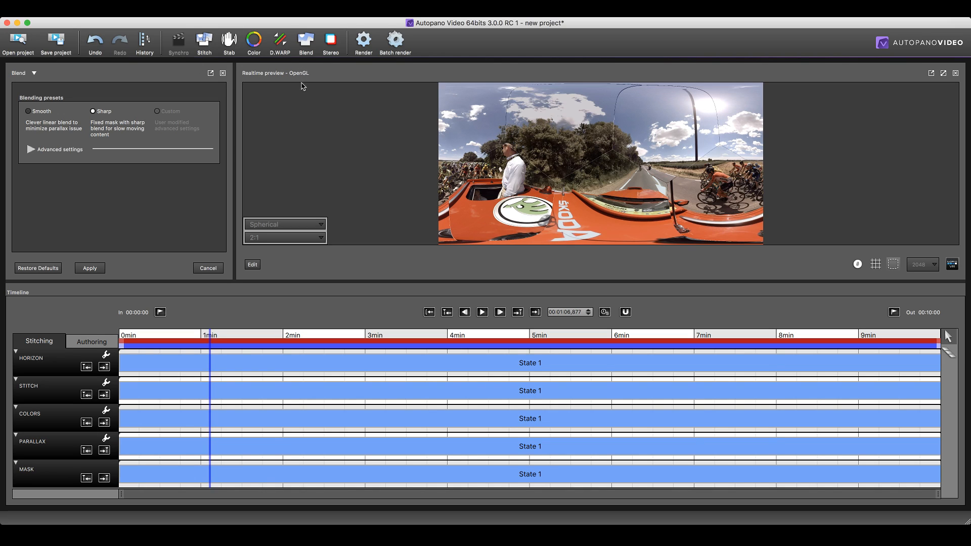
- Open the stabilization settings and try tilting and leveling the panorama in full screen, cancelling the rotations
click(229, 42)
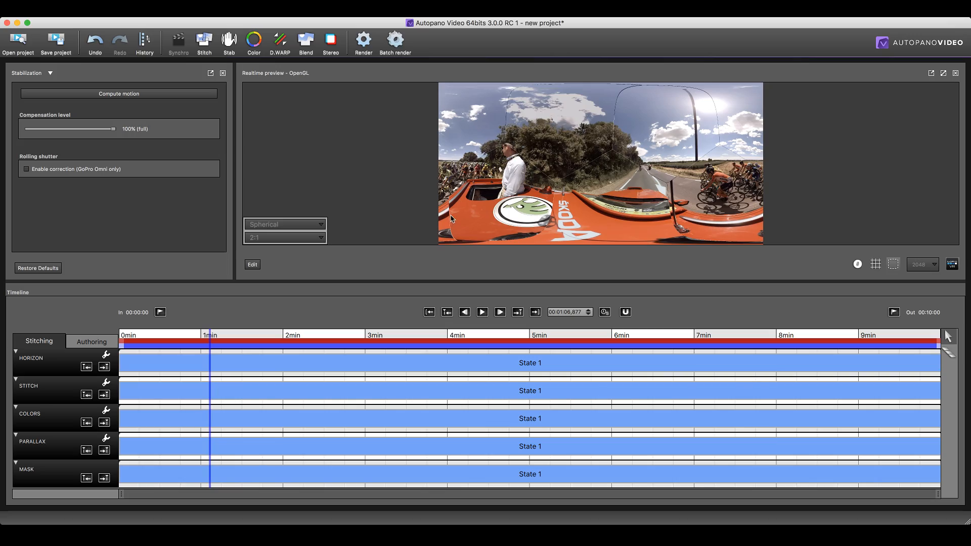
double_click(475, 214)
drag(480, 215, 334, 272)
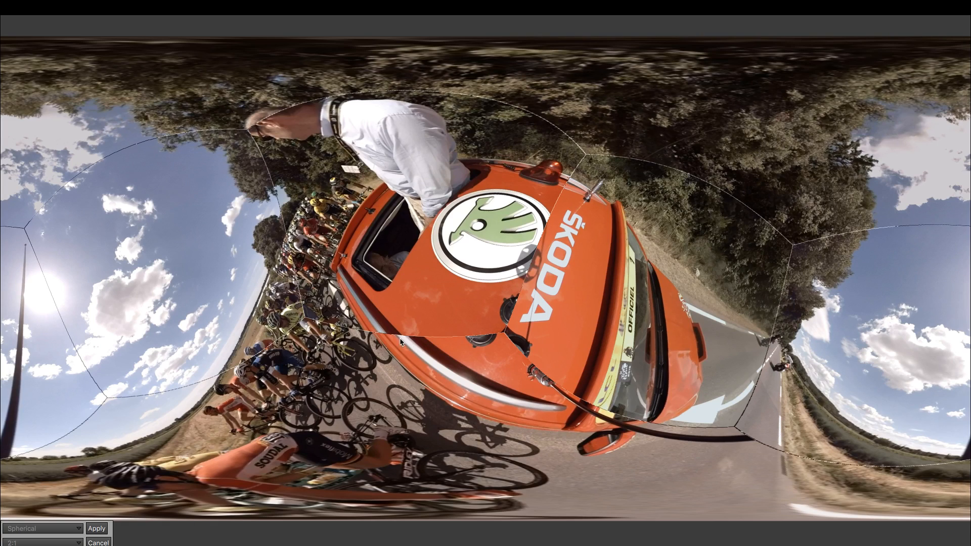
drag(440, 333, 478, 284)
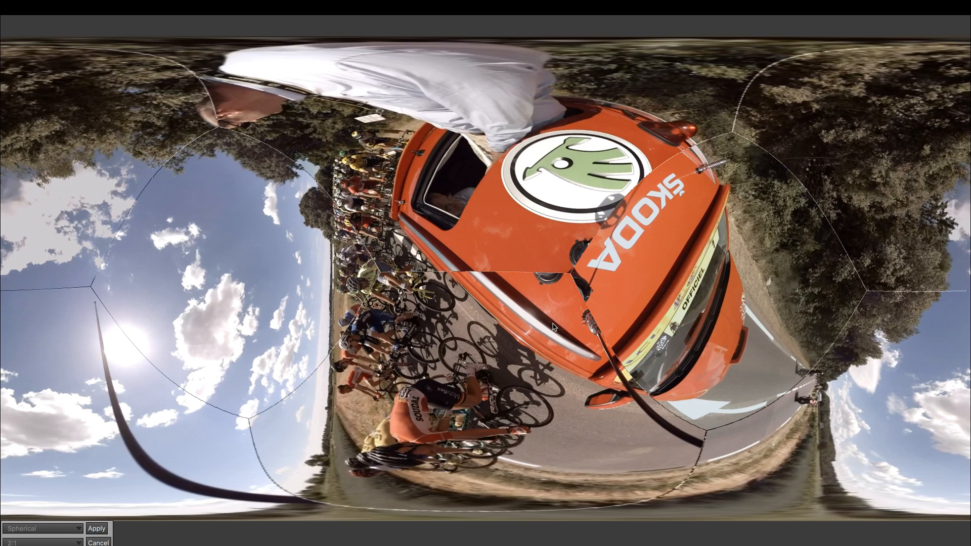
drag(549, 115, 514, 259)
drag(548, 188, 300, 242)
drag(635, 280, 622, 242)
drag(463, 291, 475, 306)
drag(541, 392, 526, 394)
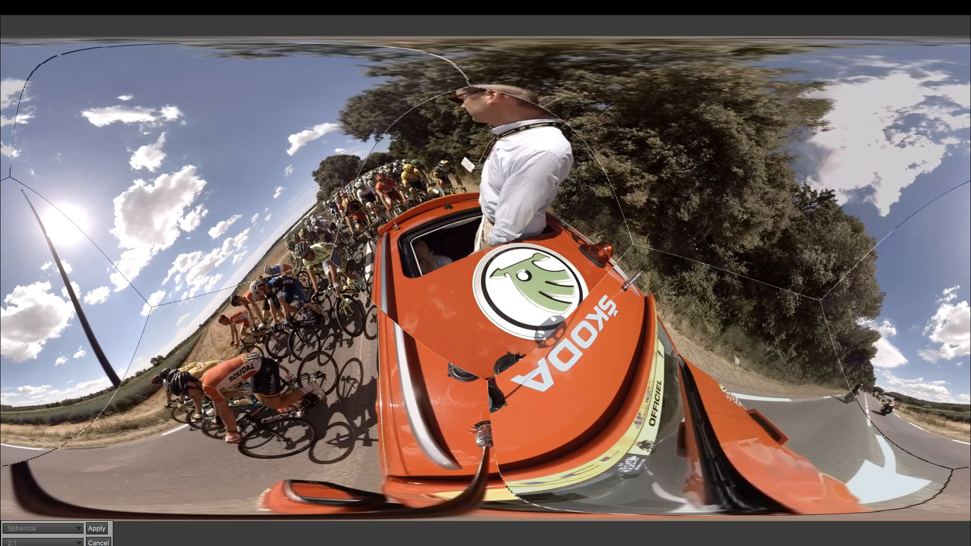
drag(487, 136, 448, 276)
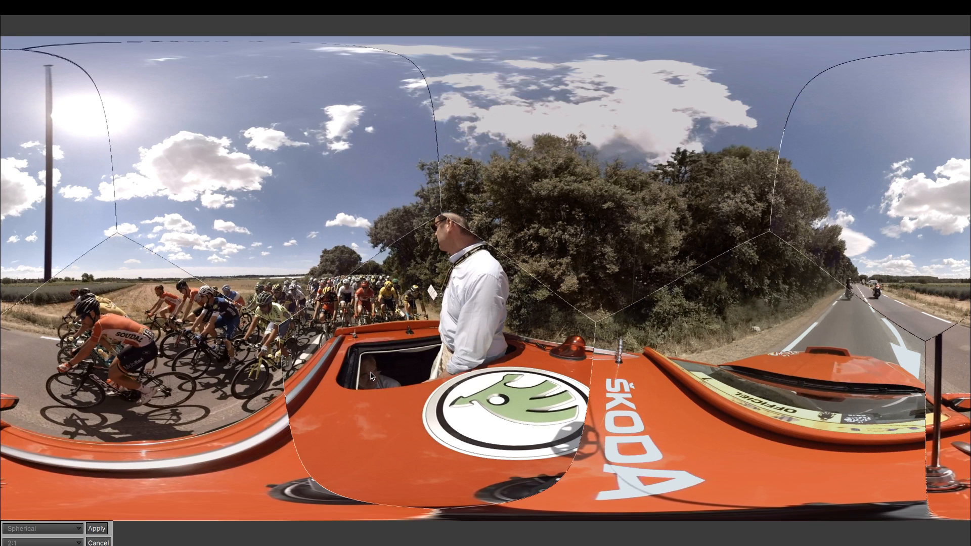
click(99, 542)
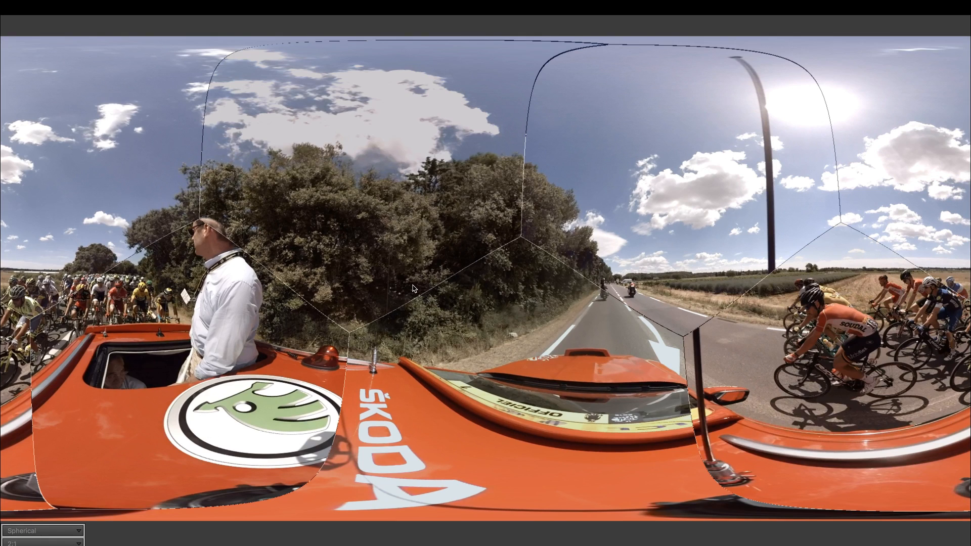
key(Escape)
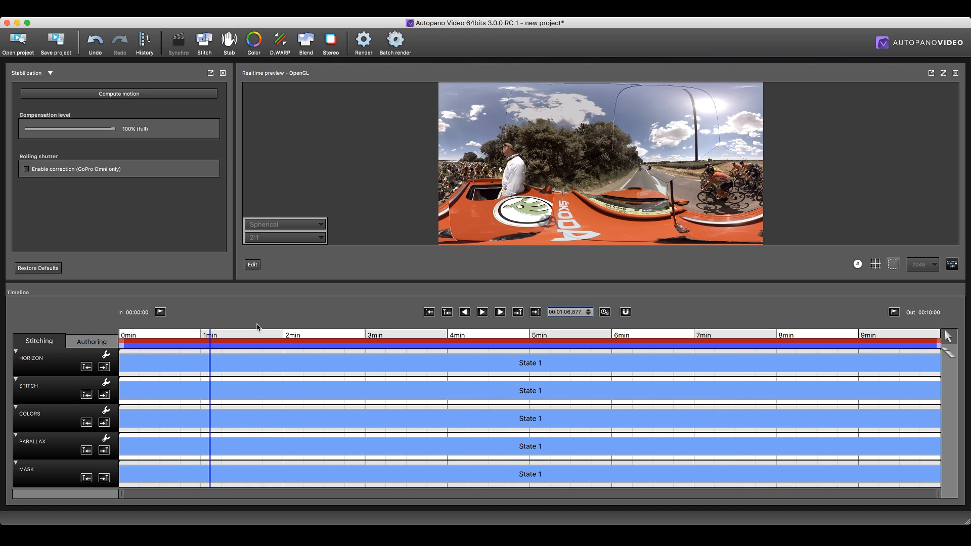
- Limit the timeline range by marking the in point at 00:01:04,888 and the out point at 00:01:05,570
click(208, 335)
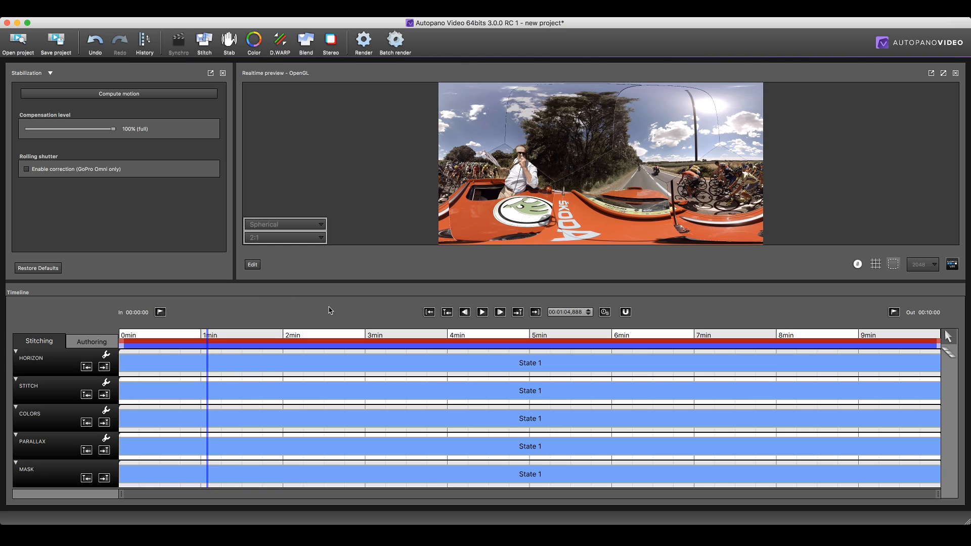
key(i)
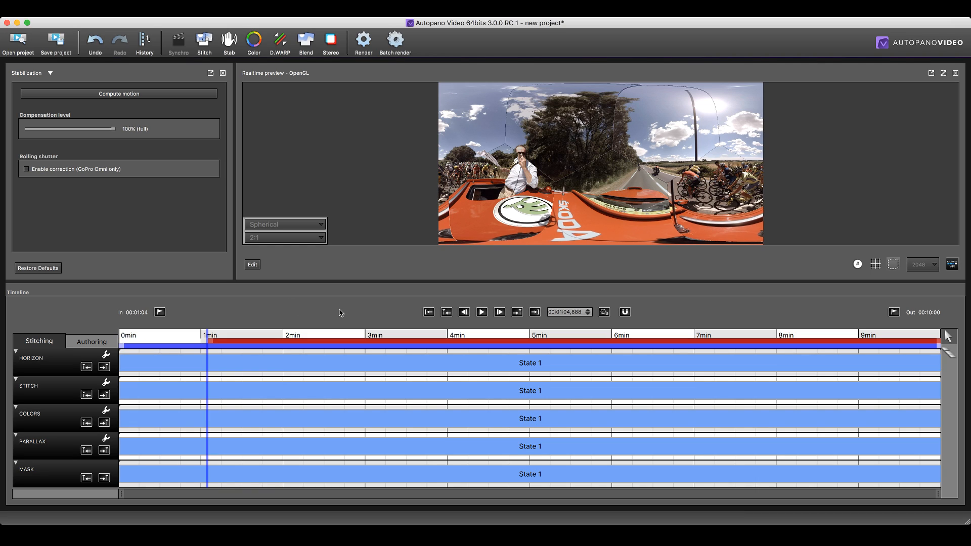
click(568, 312)
text(5)
key(Return)
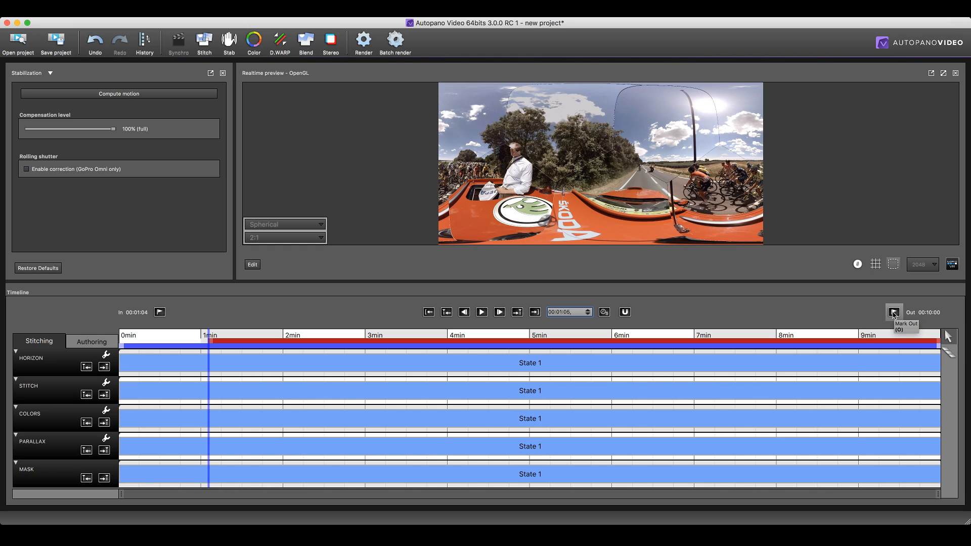
drag(208, 336, 213, 336)
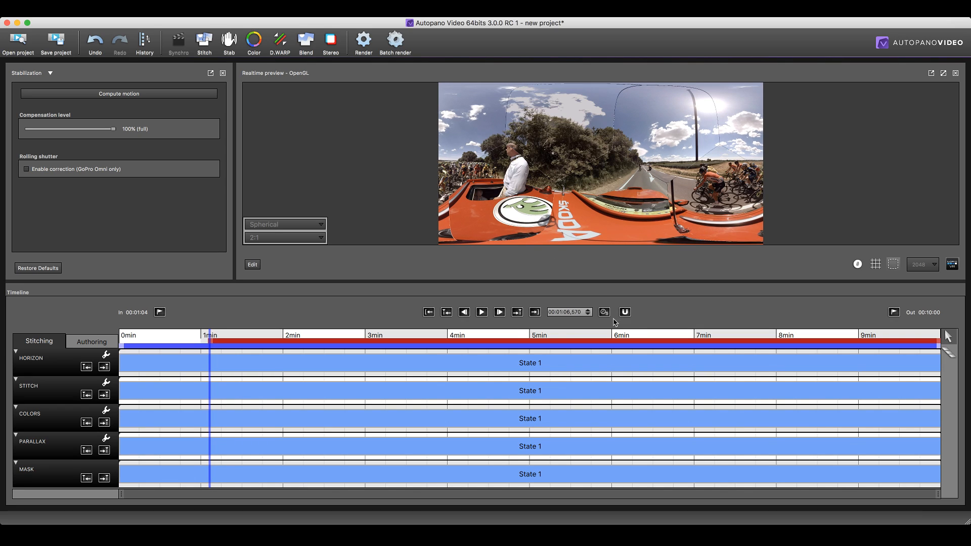
click(569, 313)
text(5)
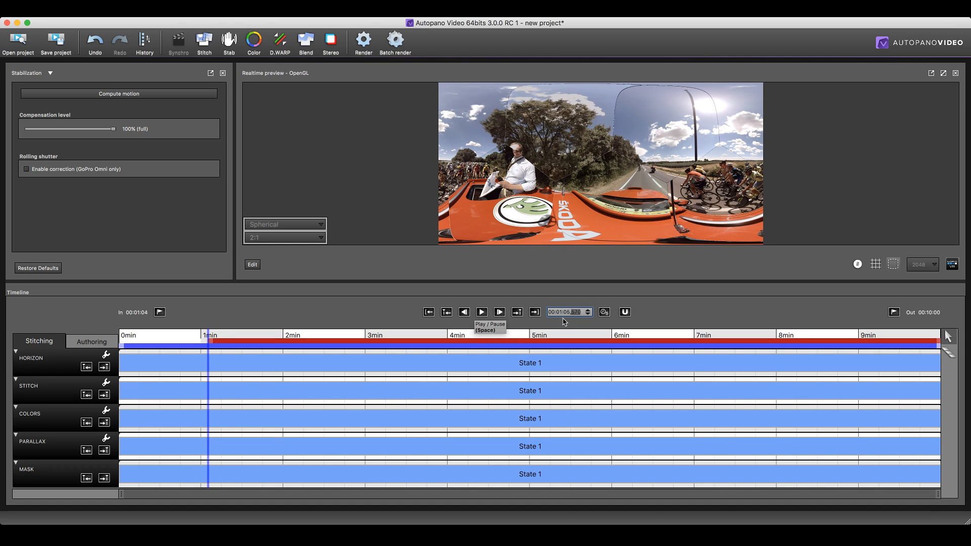
click(893, 312)
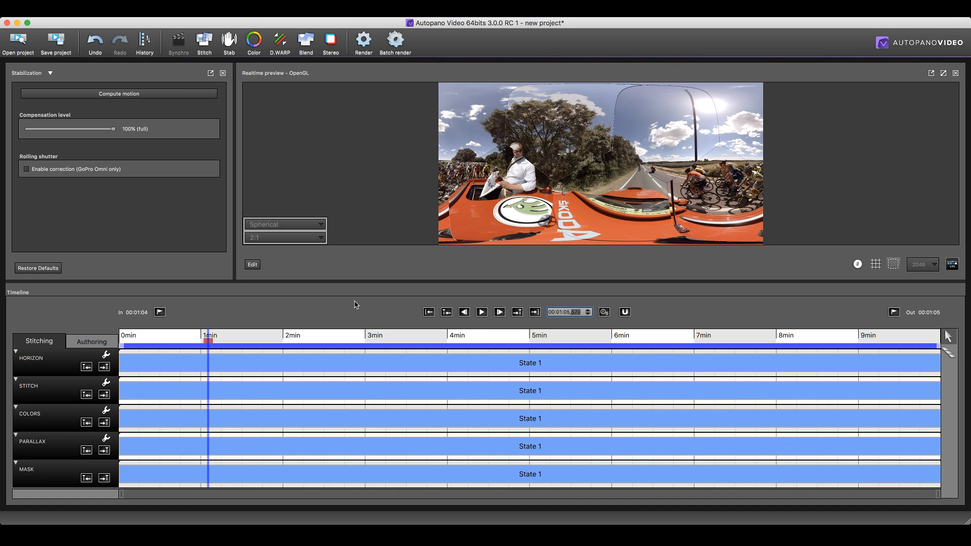
click(210, 337)
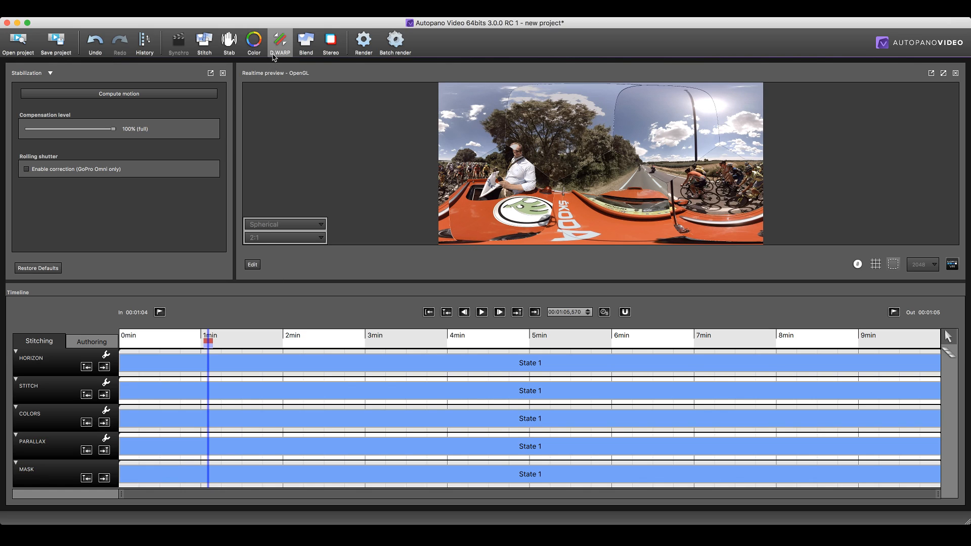
- Compute the D.WARP parallax compensation for the marked range with the Prioritize space preset
click(280, 40)
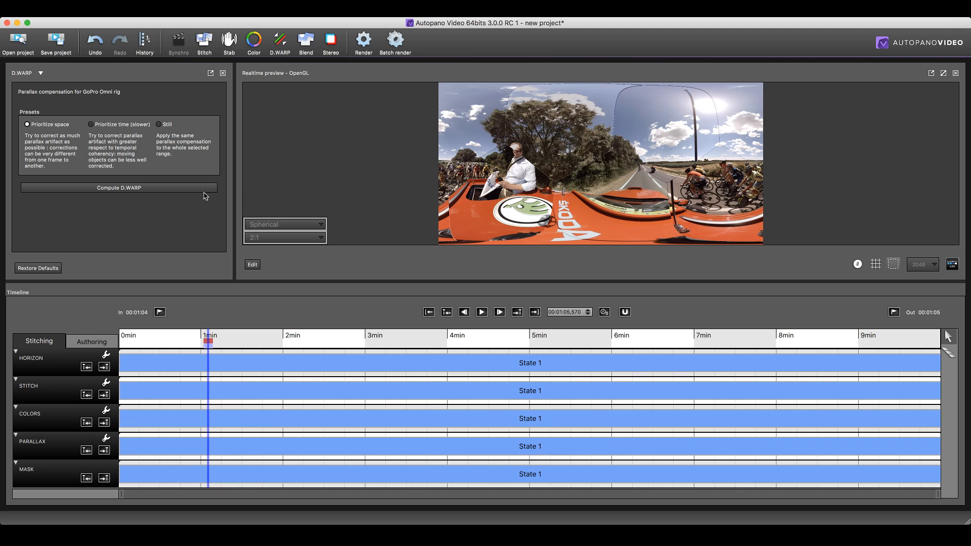
click(114, 189)
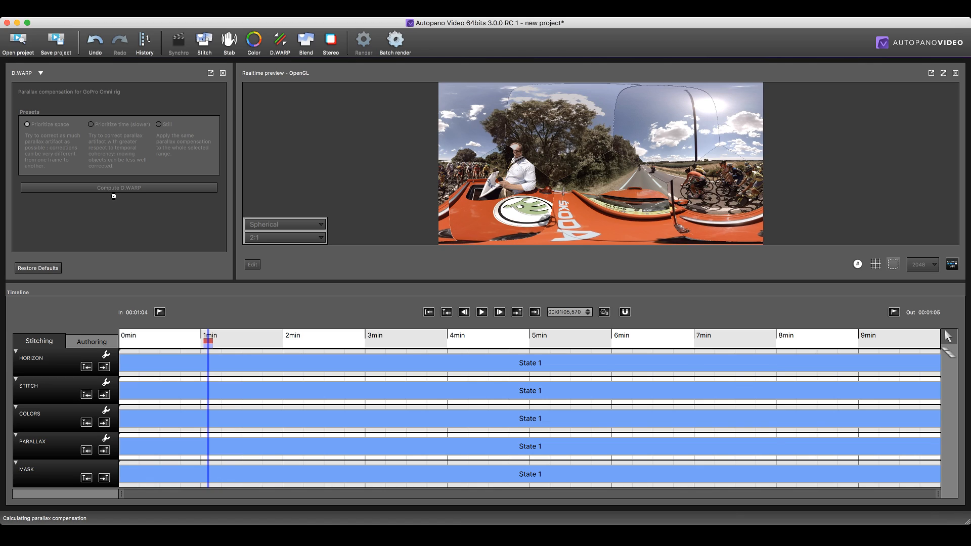
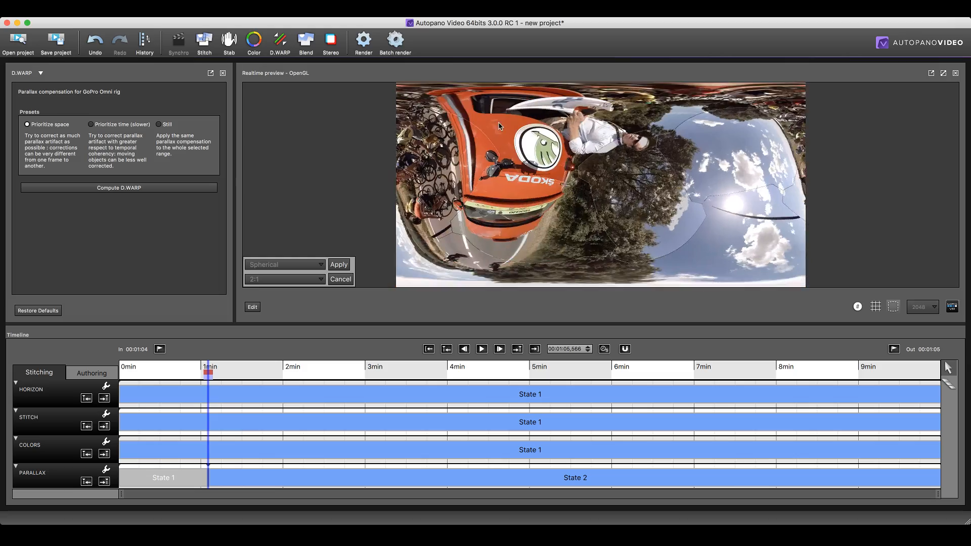
- Inspect the parallax-compensated panorama in full screen, tilting it to examine the car roof and seam lines, and leave without keeping the rotation
double_click(509, 167)
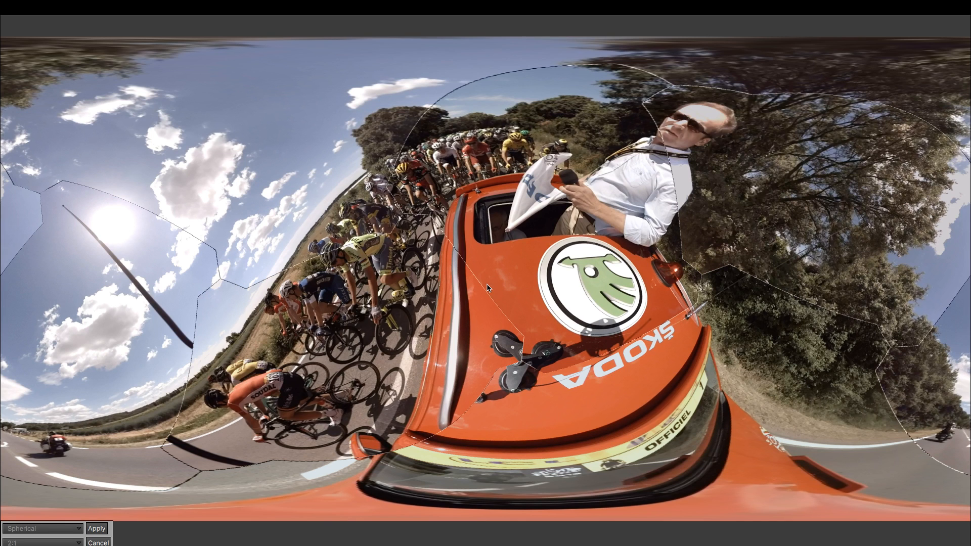
scroll(524, 306, up, 3)
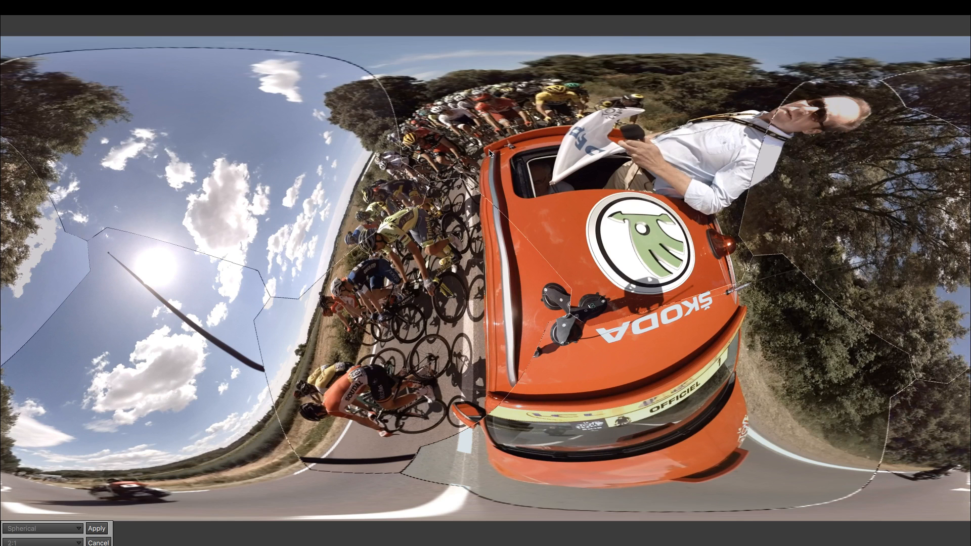
click(97, 528)
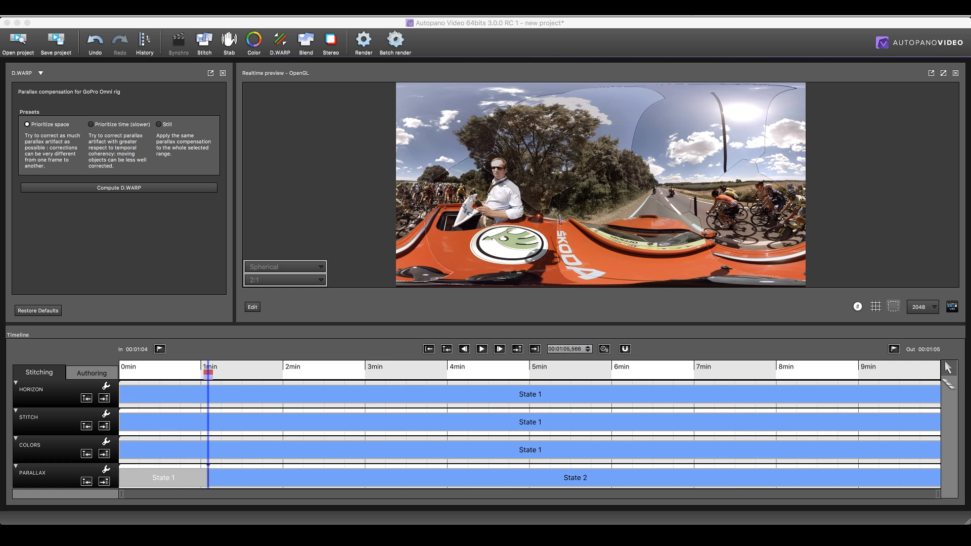
- Preview the panorama in GoPro VR Player and examine the seams around the car roof, the standing man and the cyclists from several angles
click(952, 306)
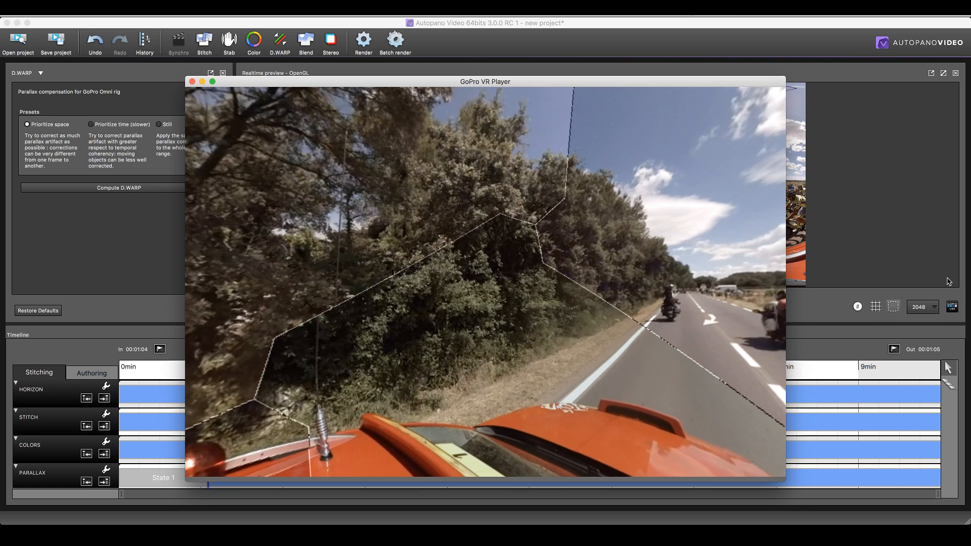
drag(506, 354, 391, 302)
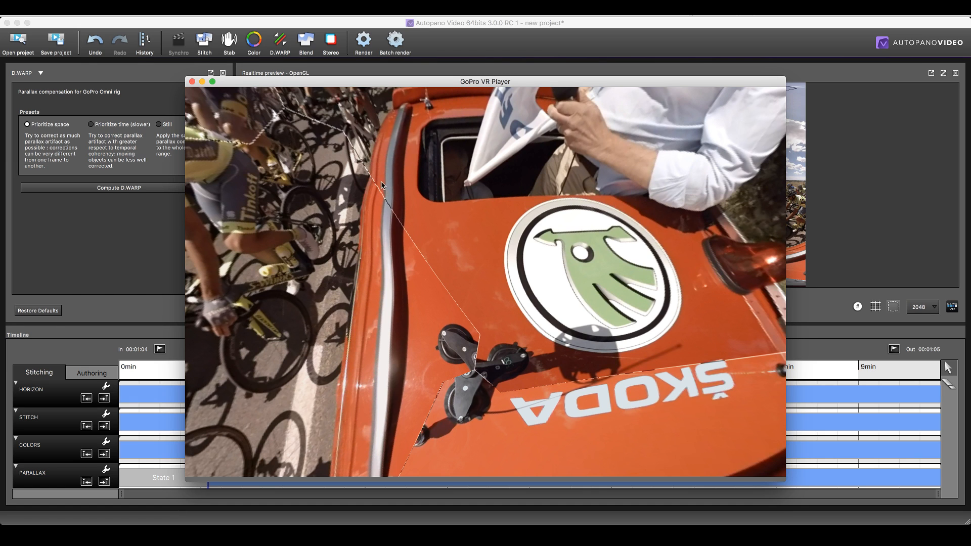
drag(403, 175, 468, 250)
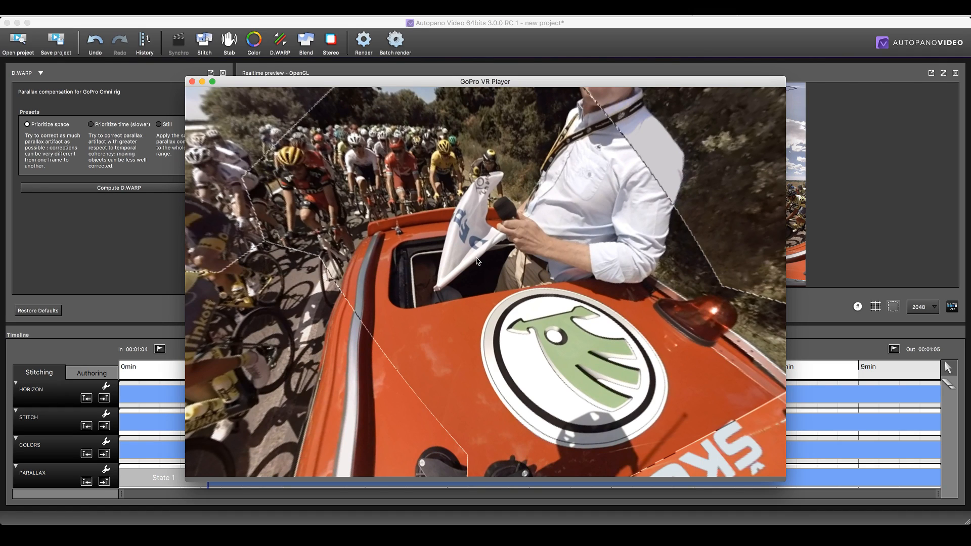
scroll(478, 261, down, 1)
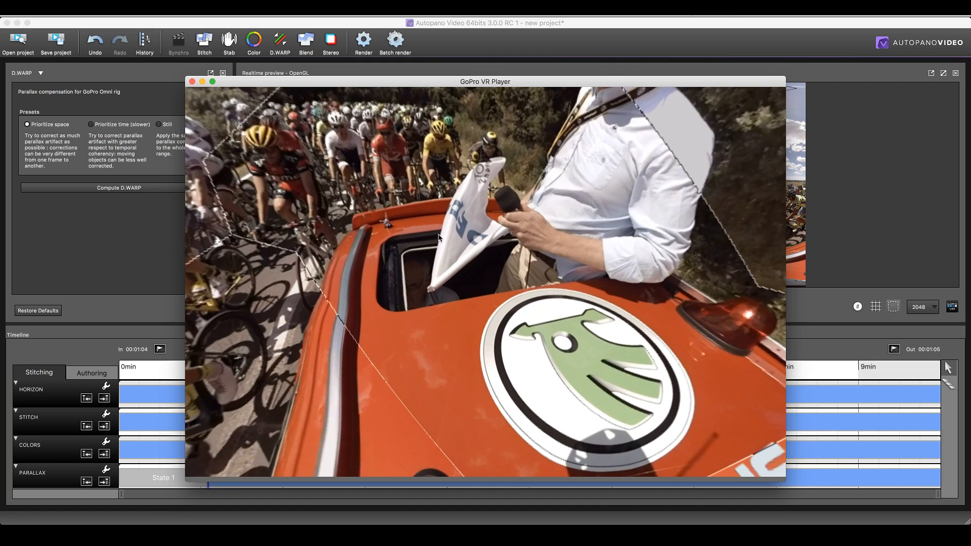
scroll(389, 216, down, 5)
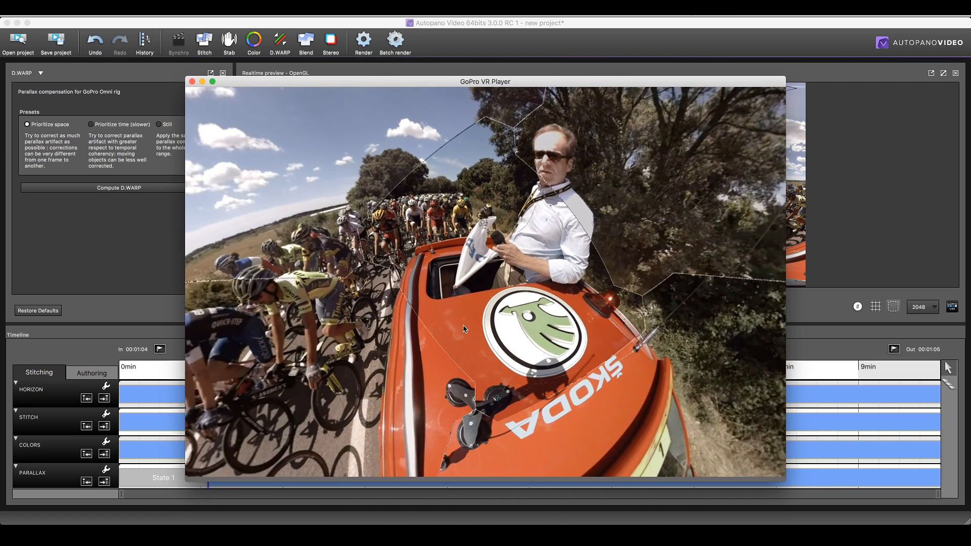
drag(471, 353, 462, 280)
drag(468, 240, 612, 283)
scroll(577, 259, up, 5)
scroll(577, 259, down, 5)
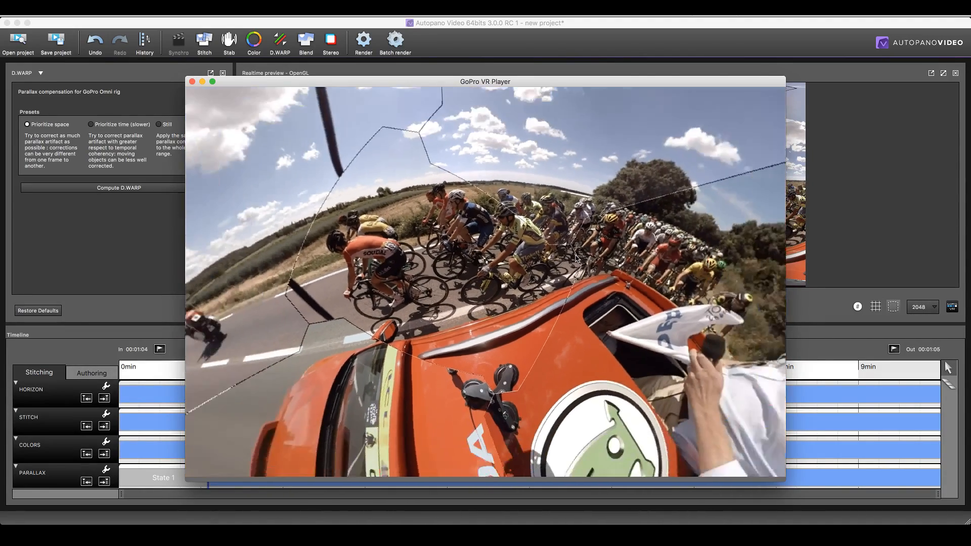
drag(548, 223, 599, 257)
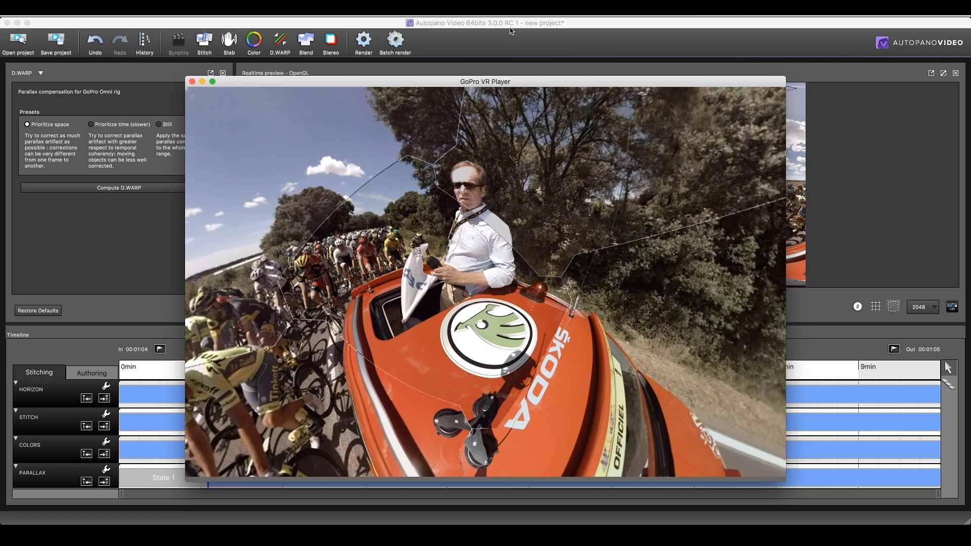
- Move the GoPro VR Player window aside, play the video to watch the panorama in motion, and return to Autopano Video
drag(650, 82, 389, 36)
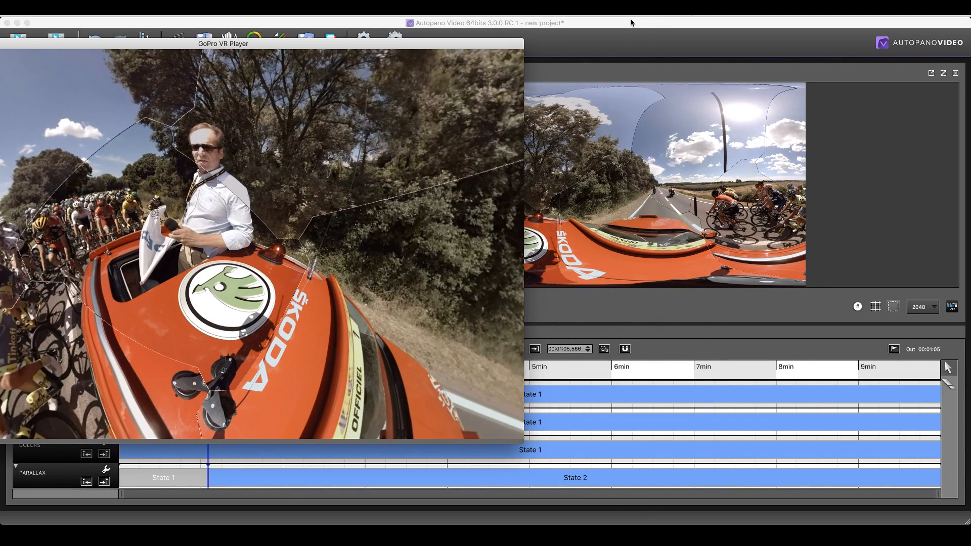
click(649, 53)
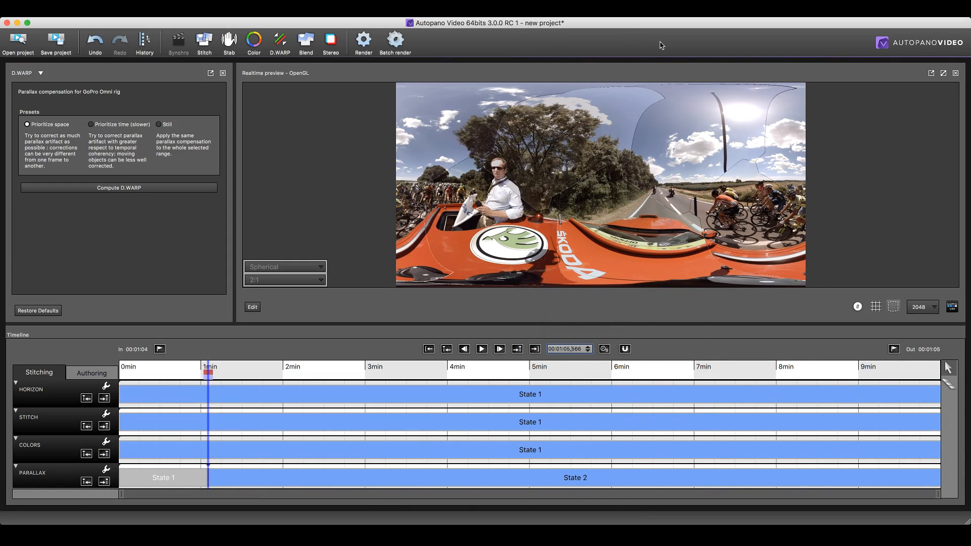
key(super+Tab)
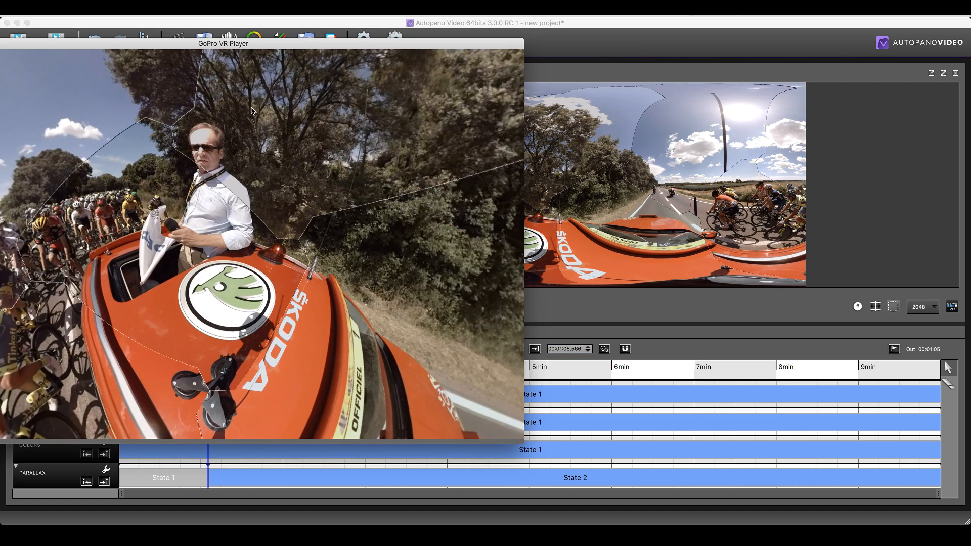
click(590, 313)
click(483, 349)
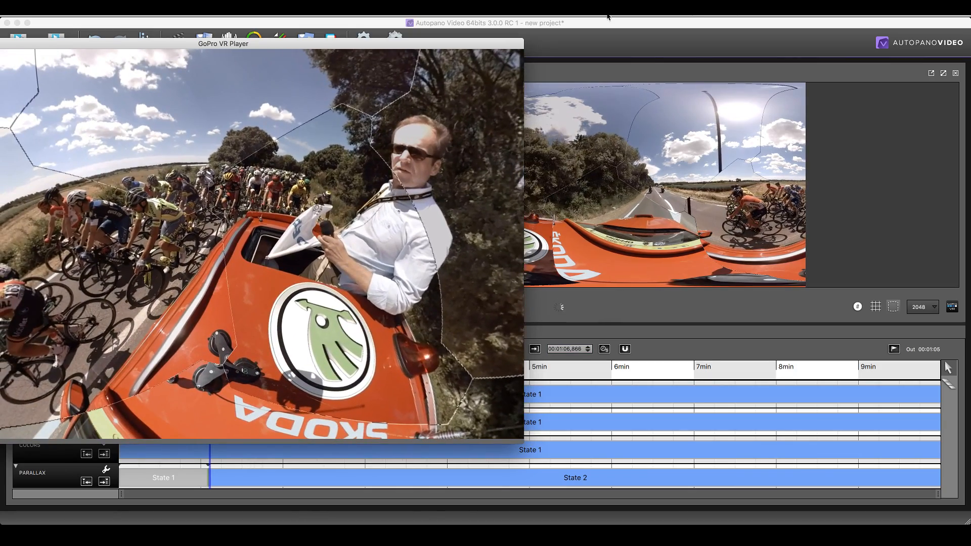
click(694, 21)
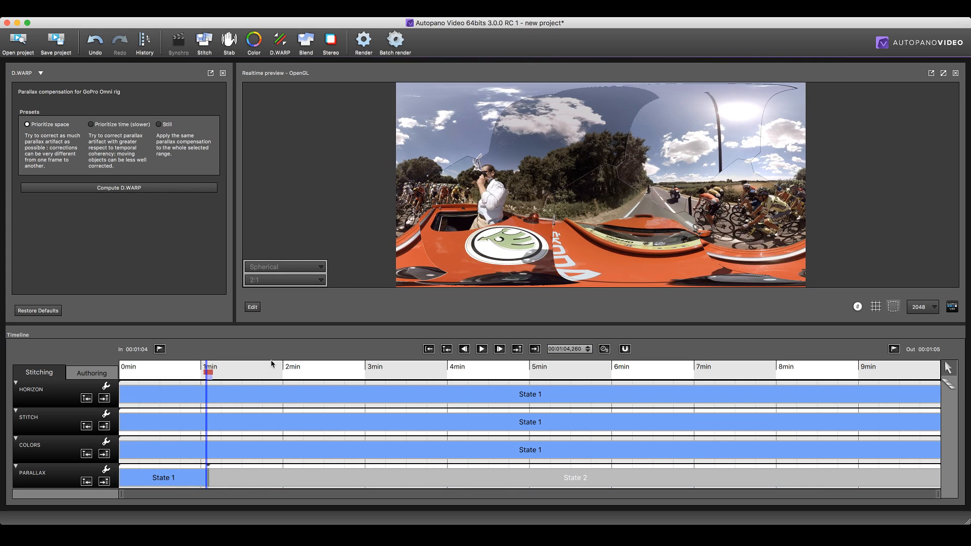
- Play the panorama from 00:01:03,542 through the marked range, pause, and move the playhead back to 00:01:05,566
drag(582, 243, 617, 186)
click(205, 365)
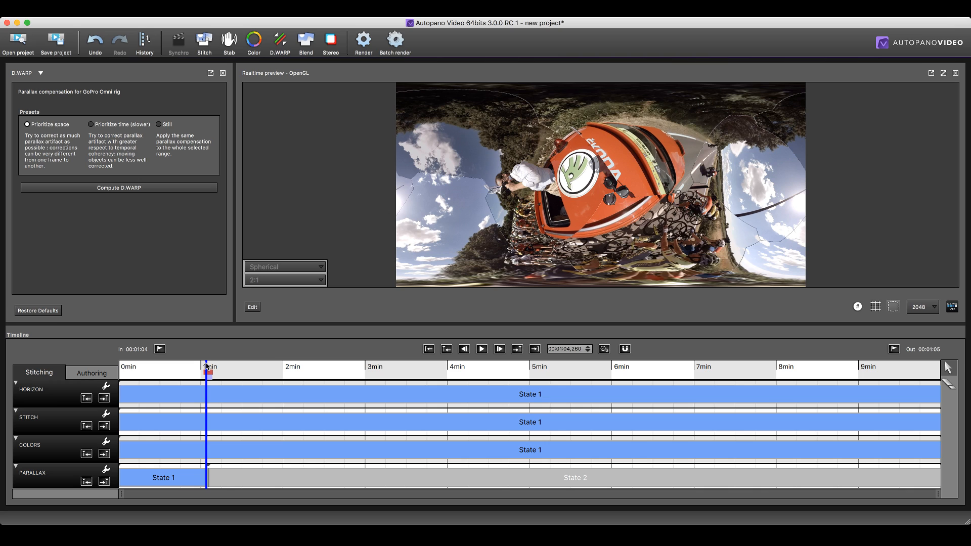
click(206, 367)
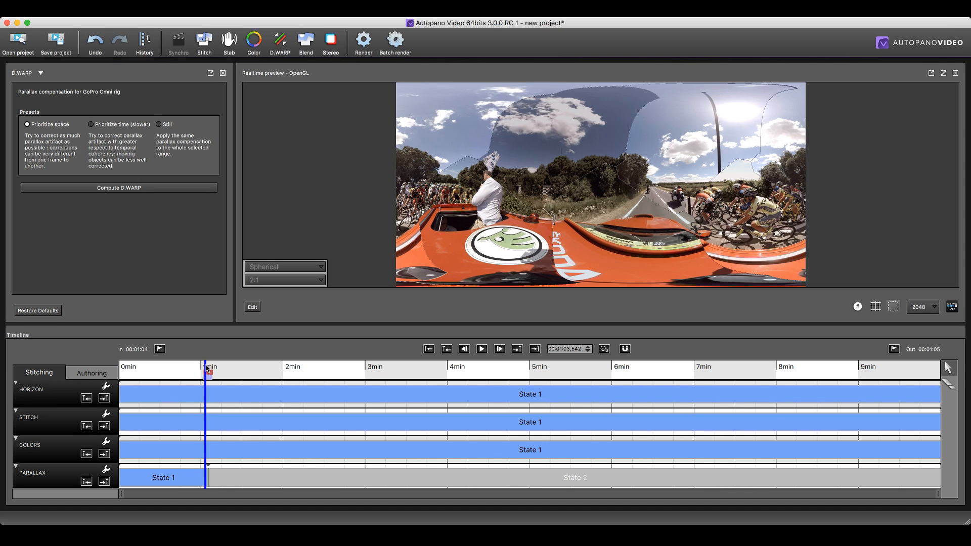
key(space)
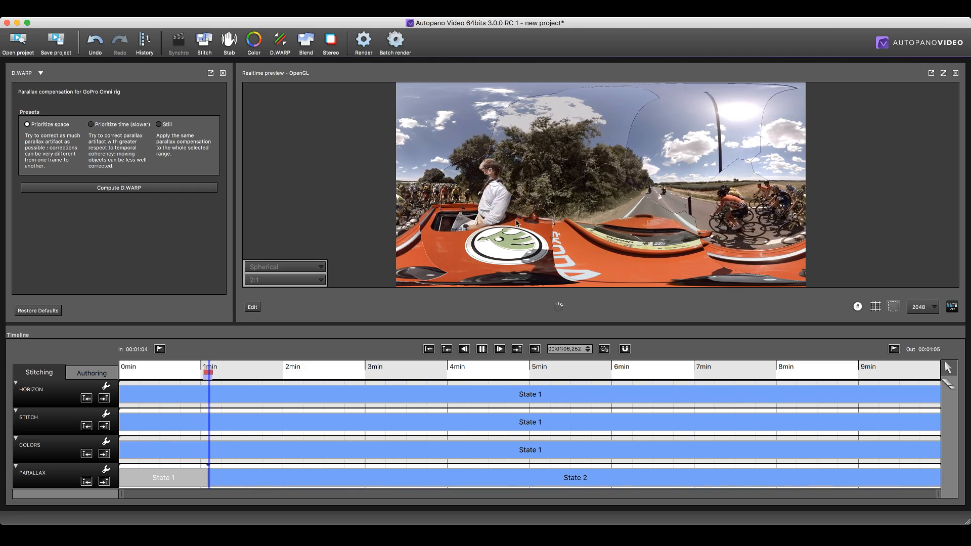
click(482, 349)
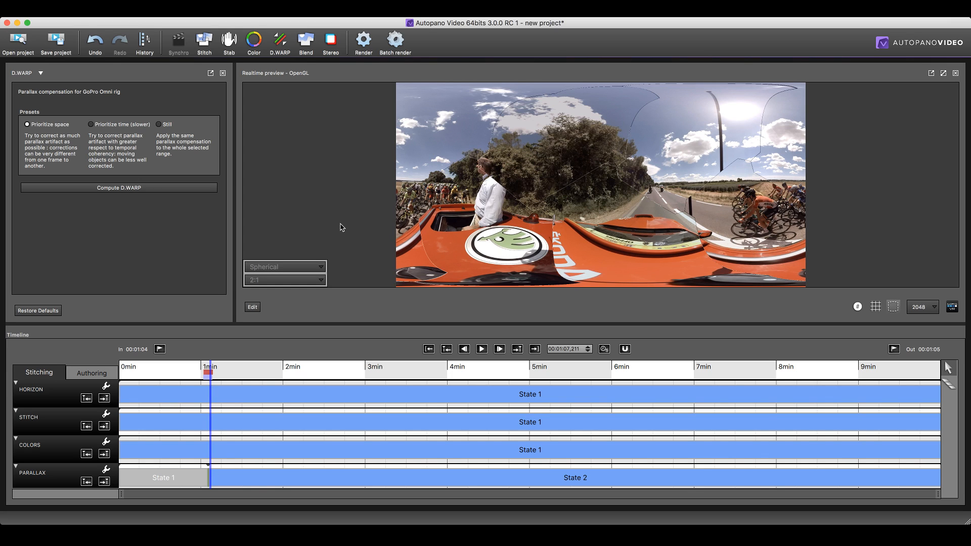
drag(724, 215, 592, 210)
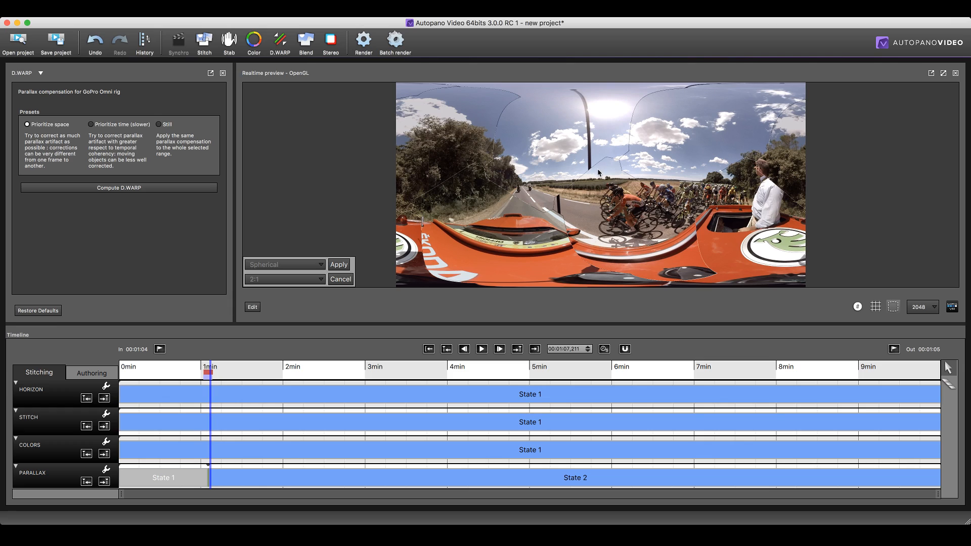
click(447, 351)
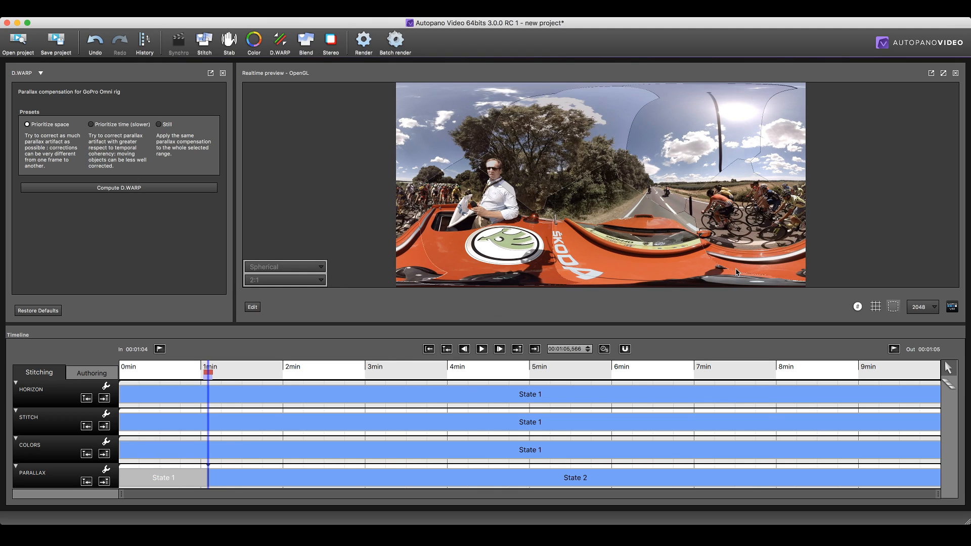